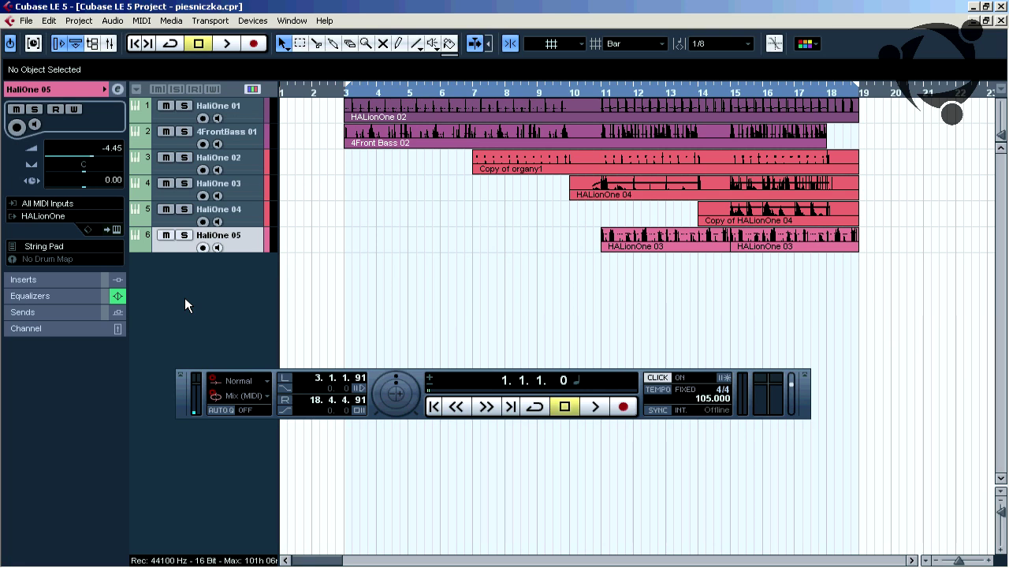
Add a mono audio track below the instrument tracks and set its input to gitarowy
right_click(175, 275)
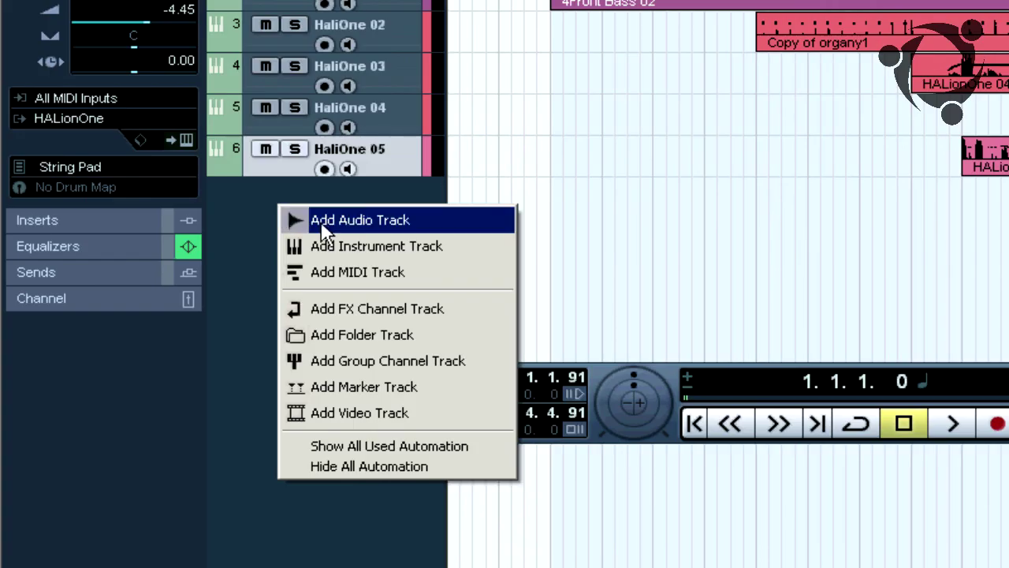
left_click(330, 225)
left_click(662, 310)
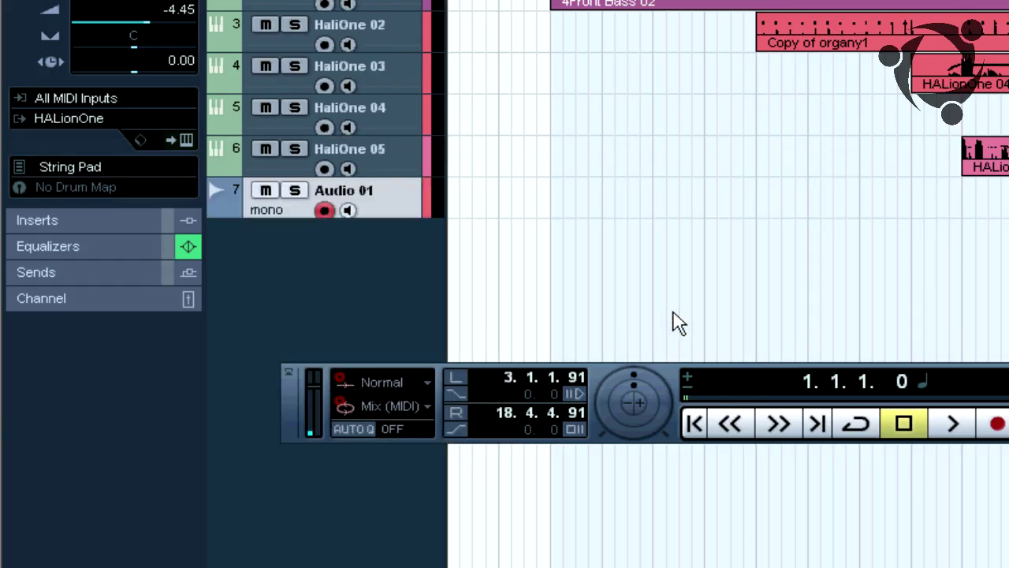
left_click(92, 95)
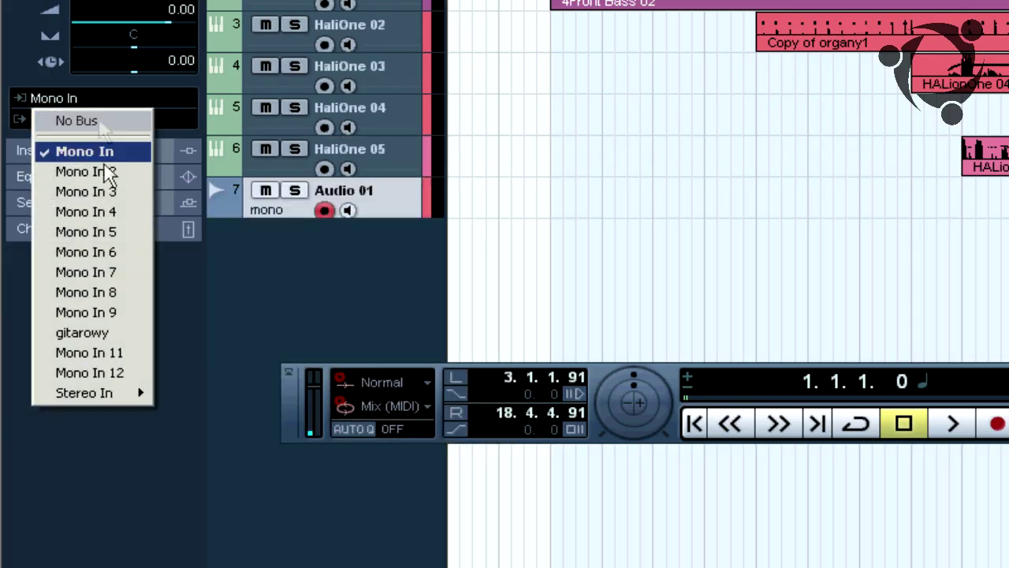
left_click(104, 332)
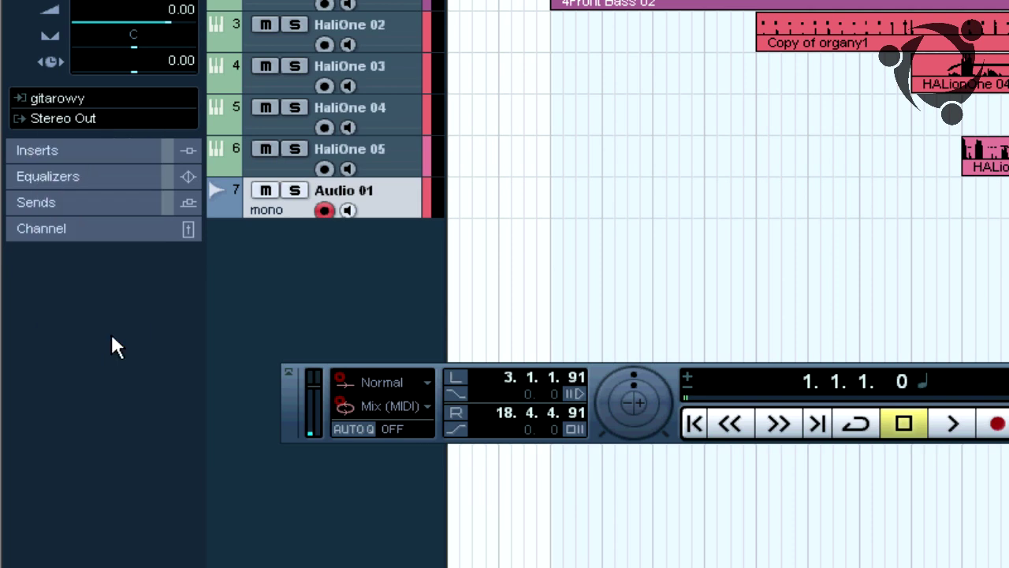
Enable input monitoring on Audio 01 and record a guitar take from bar 1 to about bar 11
left_click(347, 211)
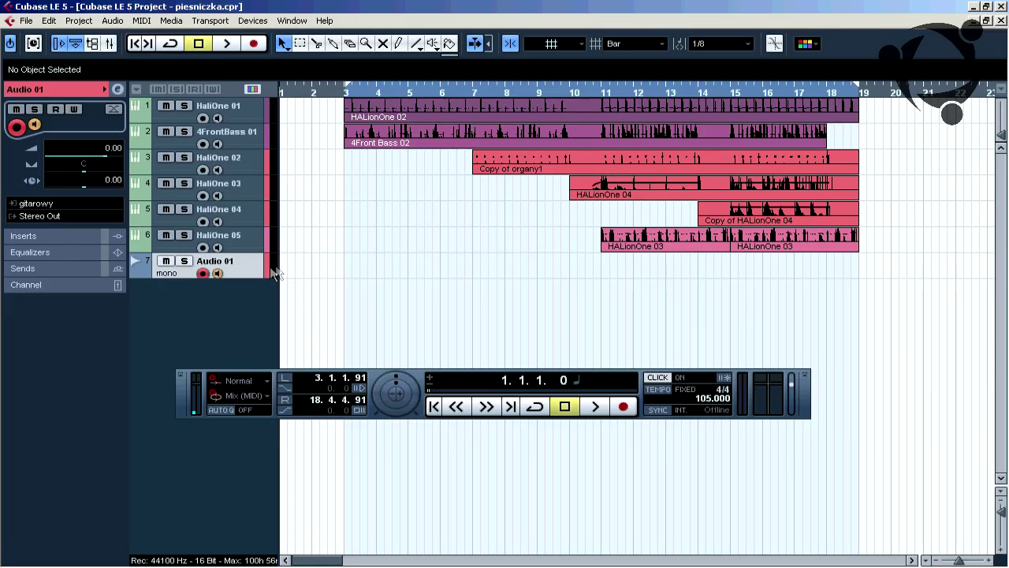
left_click(622, 408)
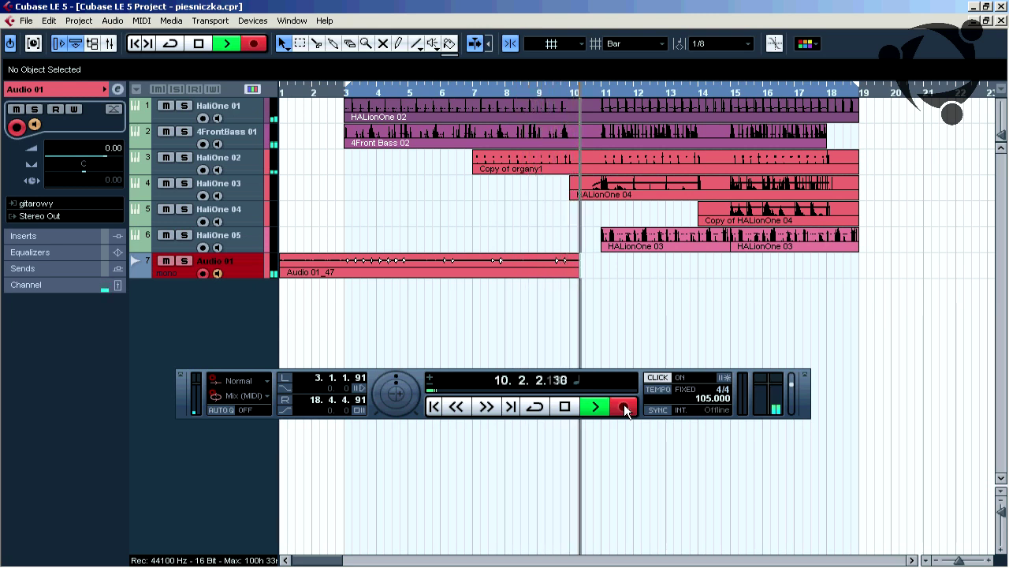
key("space")
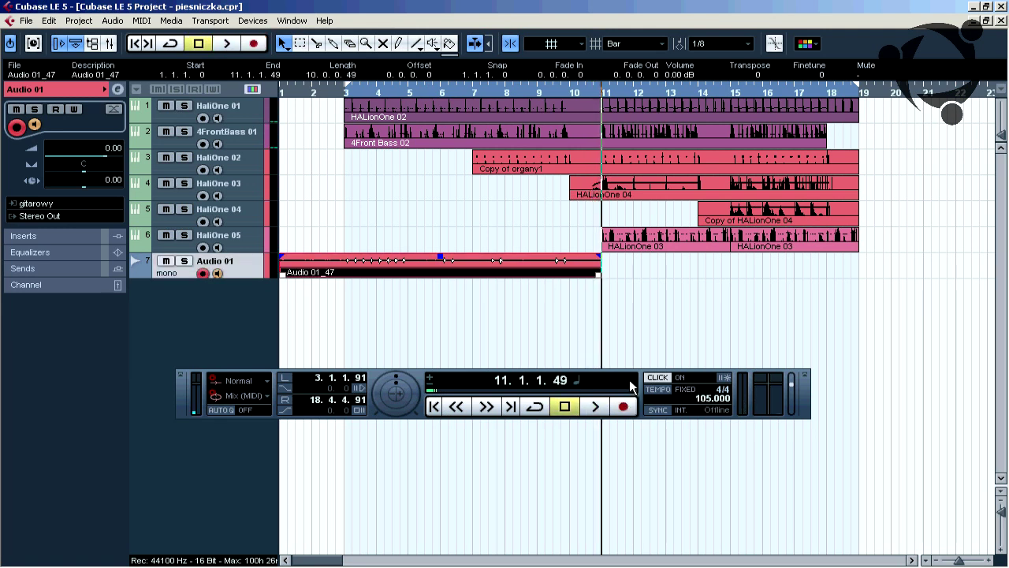
Turn off grid snapping and enable snapping to zero crossings for cutting the guitar recording
left_click(367, 44)
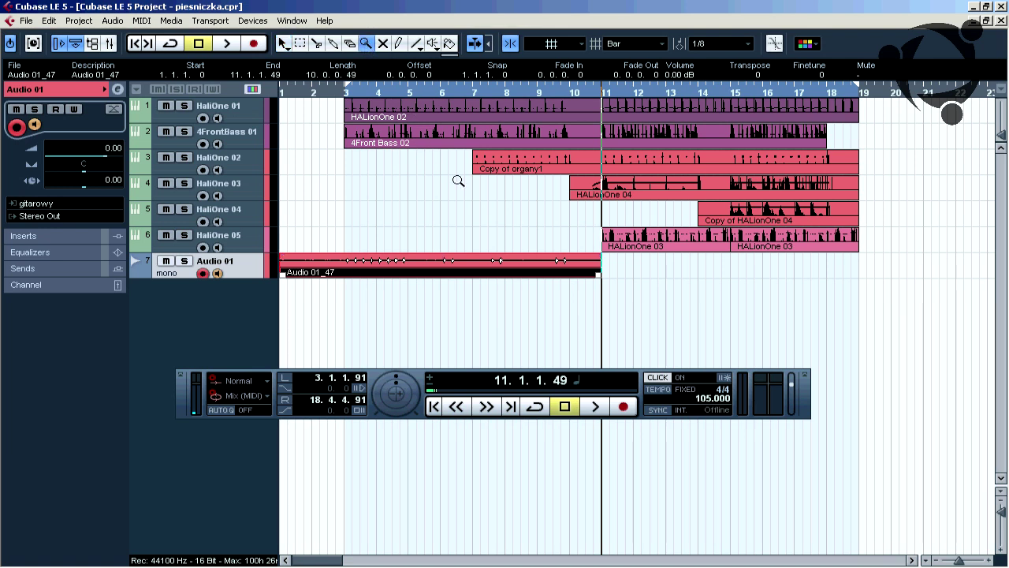
left_click_drag(465, 282, 467, 284)
left_click_drag(566, 233, 758, 284)
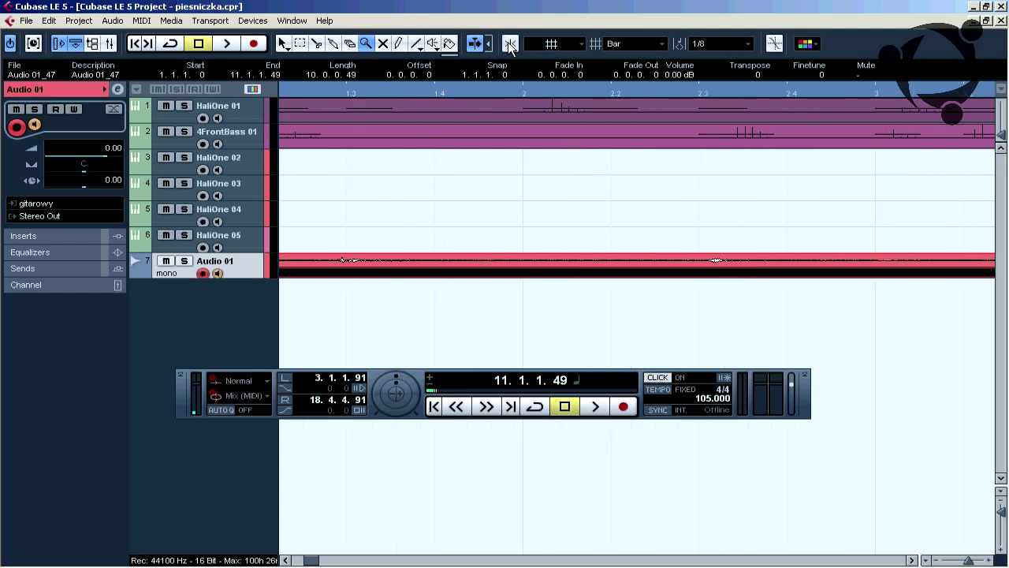
left_click(775, 45)
Split the Audio 01 recording just before and after each of the two guitar hits in the second half of bar 9
left_click(319, 45)
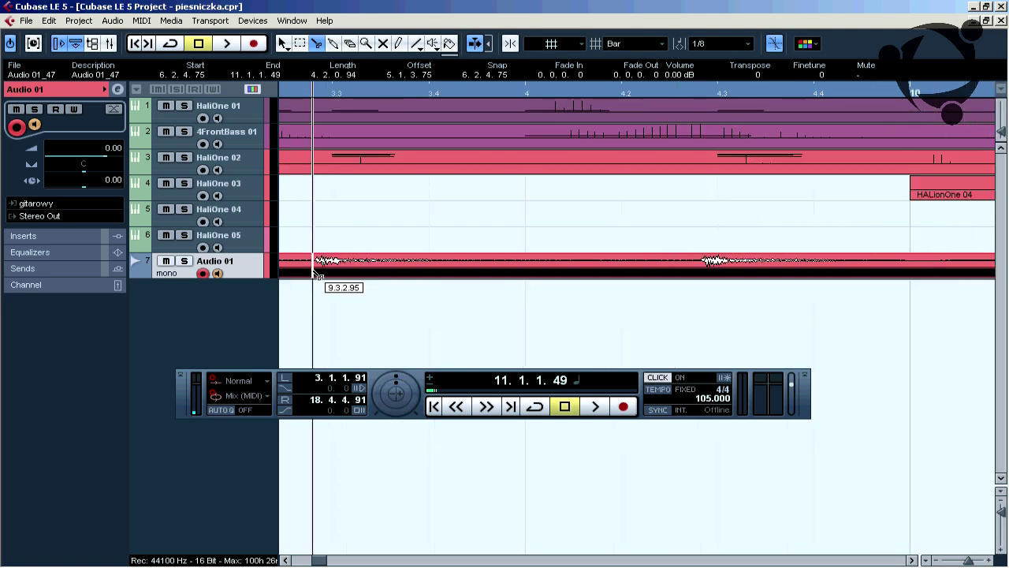
left_click(313, 272)
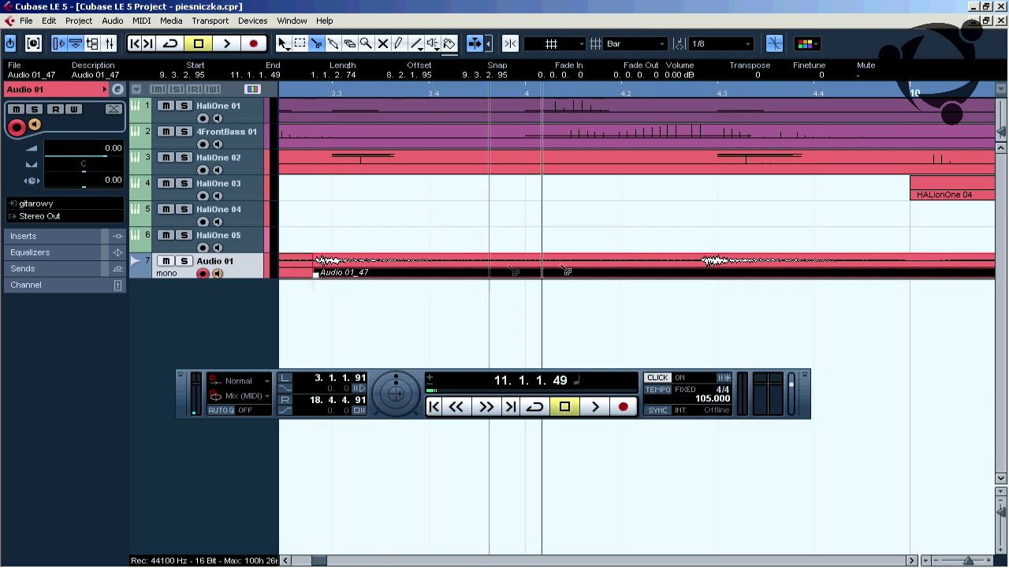
left_click(460, 272)
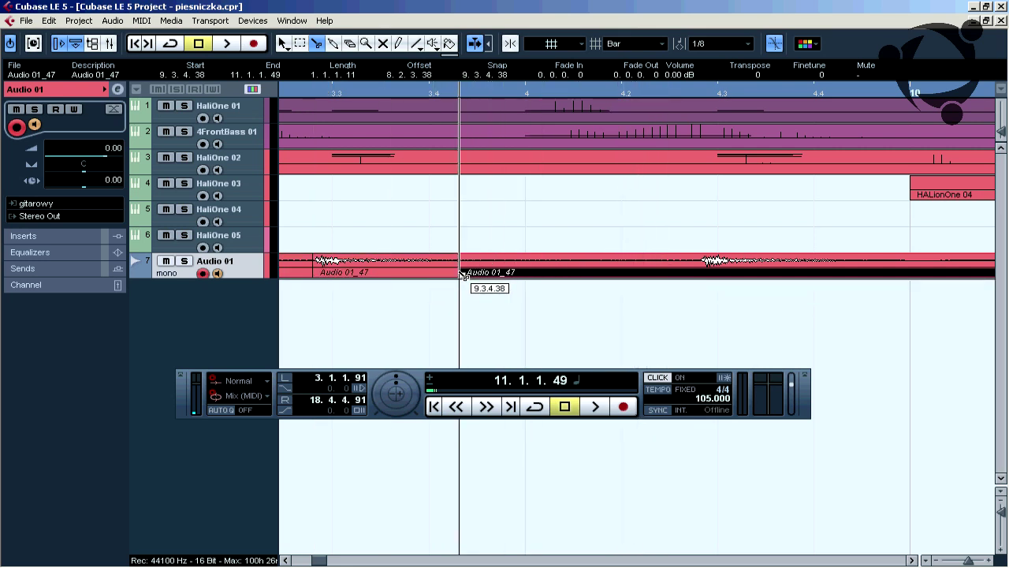
left_click(700, 273)
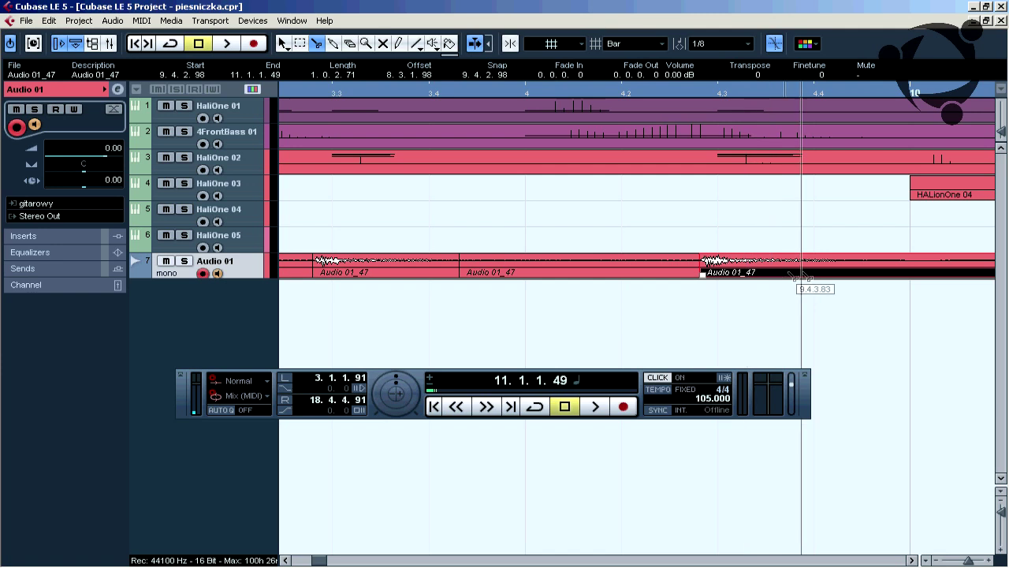
left_click(872, 272)
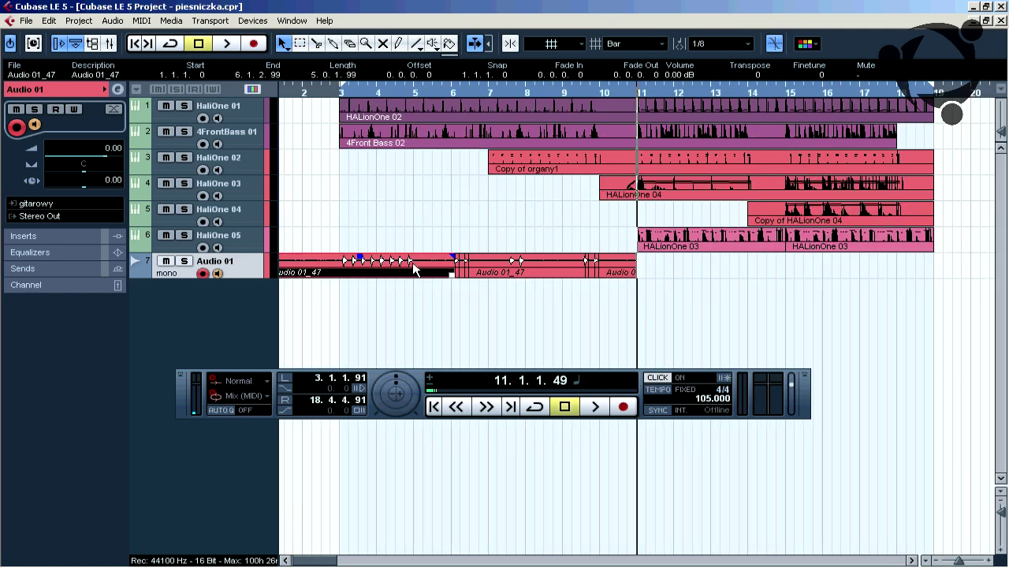
Delete the unwanted sections of the Audio 01 recording, keeping only the four isolated guitar hits
key("Delete")
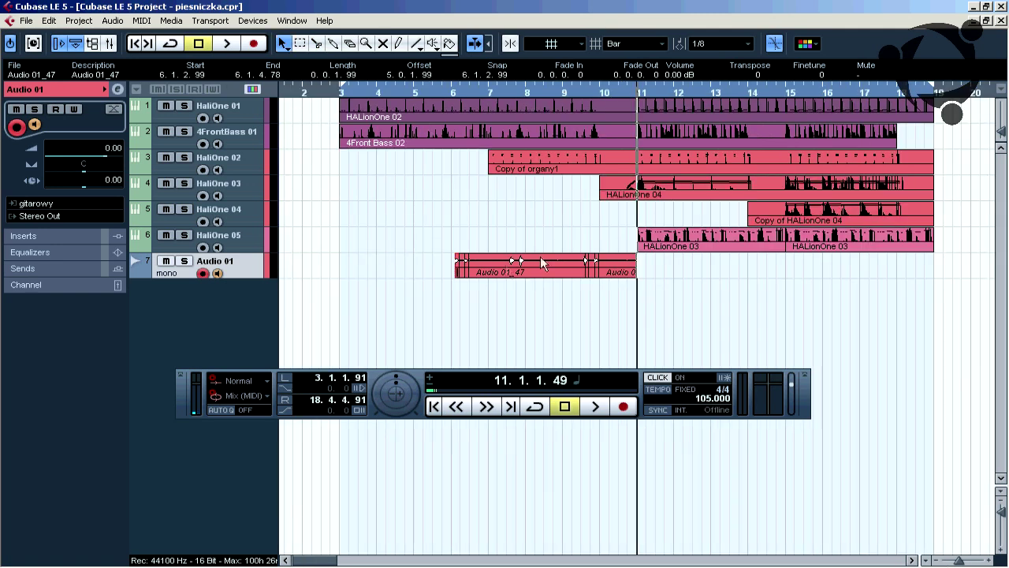
left_click(539, 261)
key("Delete")
left_click(619, 269)
key("Delete")
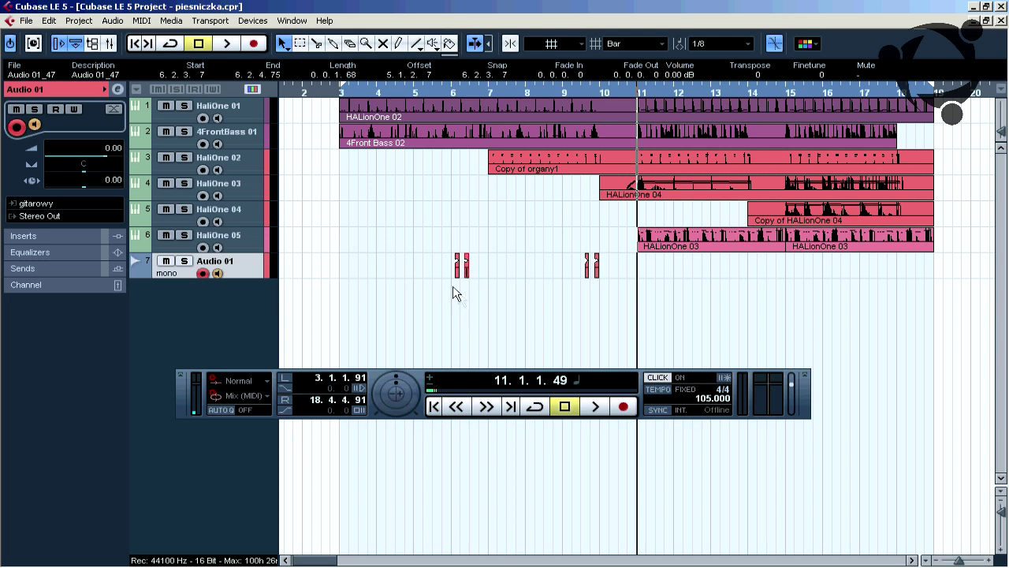
Move the first pair of guitar hits to the start of bar 3 and place the second pair right after it
left_click_drag(460, 276, 344, 274)
left_click_drag(591, 276, 364, 273)
left_click(371, 42)
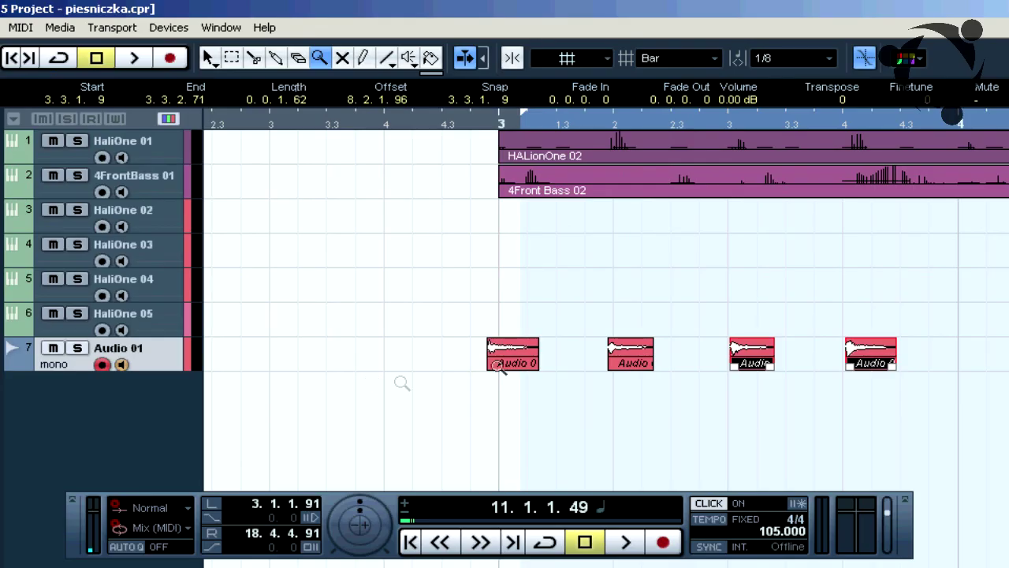
Turn snapping back on with the grid type Use Quantize and a quantize value of 1/8
left_click(714, 58)
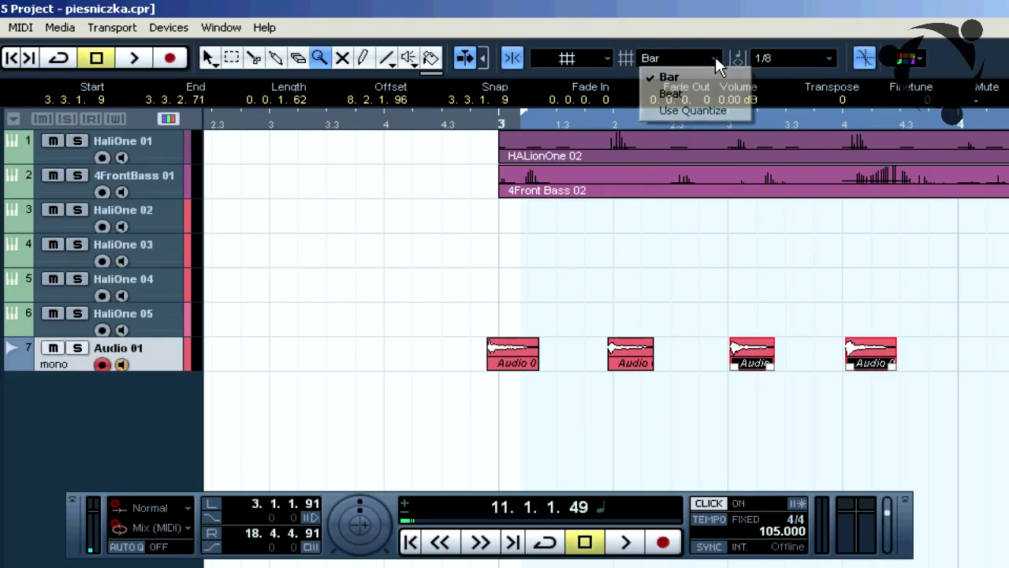
left_click(698, 113)
left_click(813, 60)
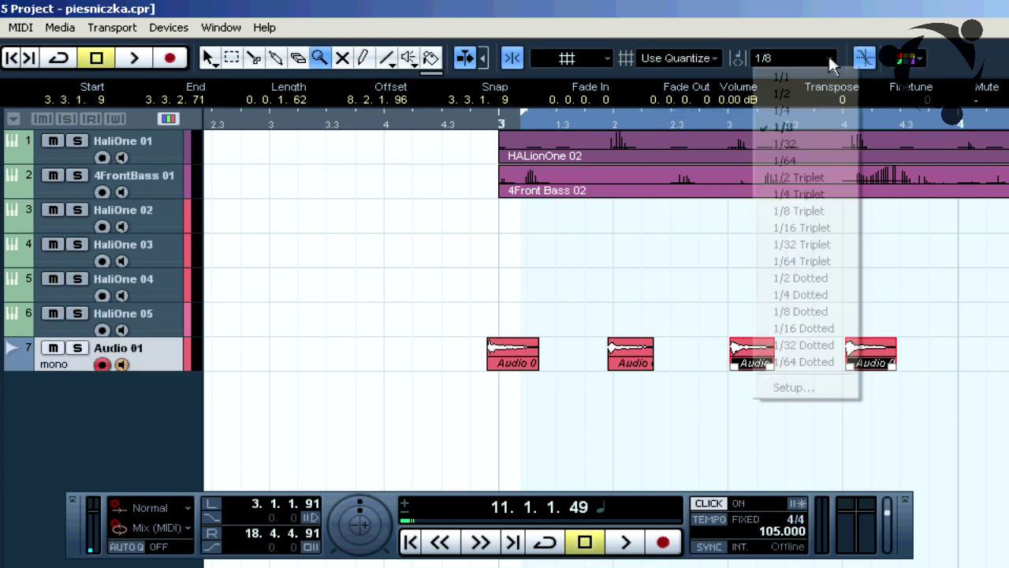
left_click(804, 129)
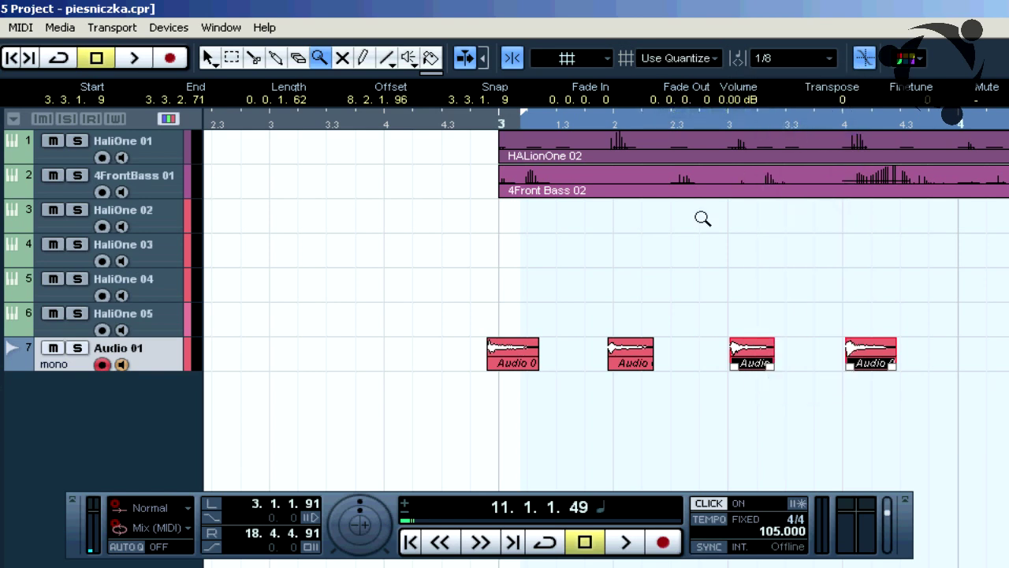
Move the four guitar hits onto the offbeat eighth notes of bar 3 and play them back
right_click(422, 182)
left_click(424, 190)
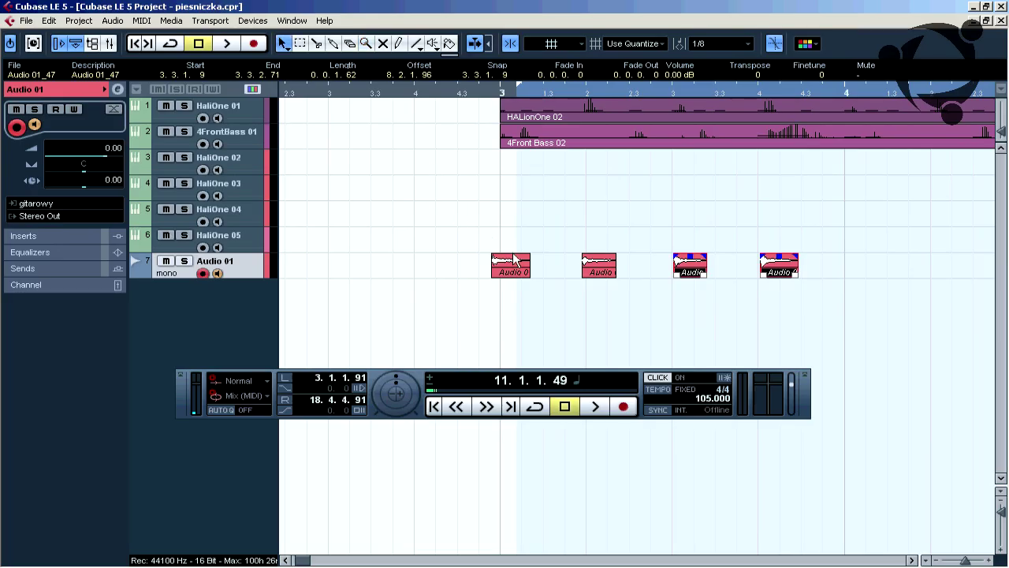
left_click_drag(513, 260, 798, 269)
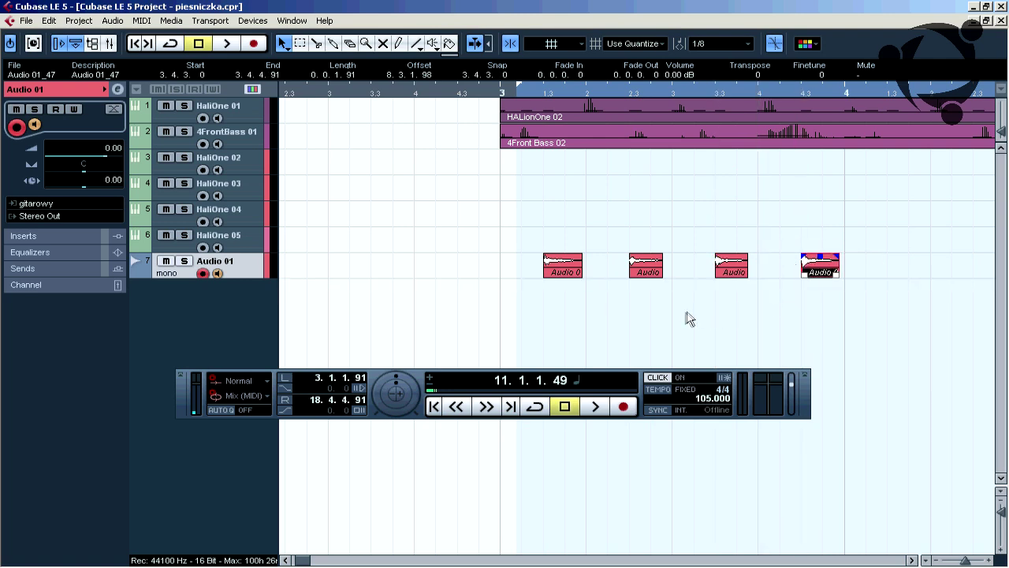
key("space")
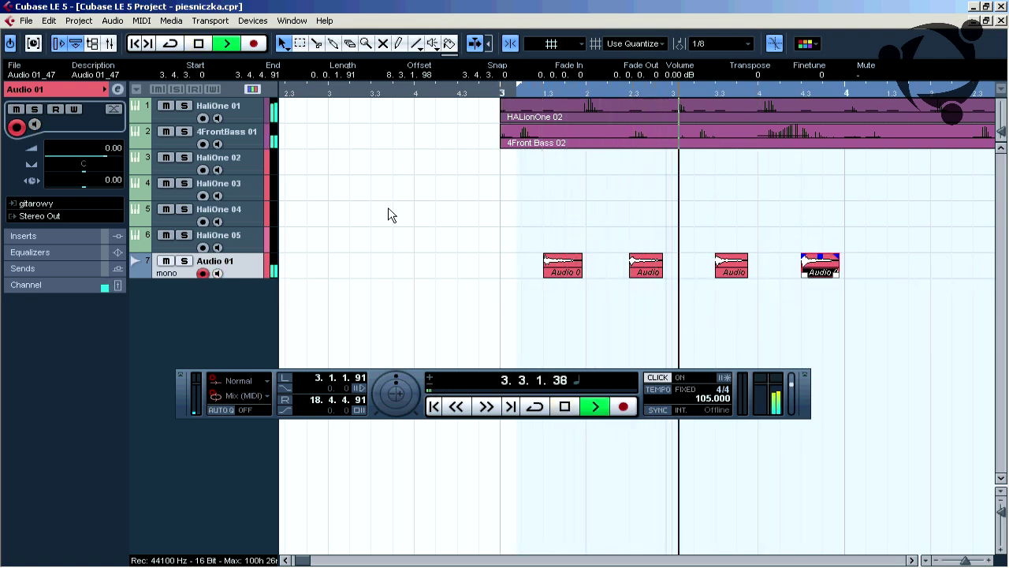
key("space")
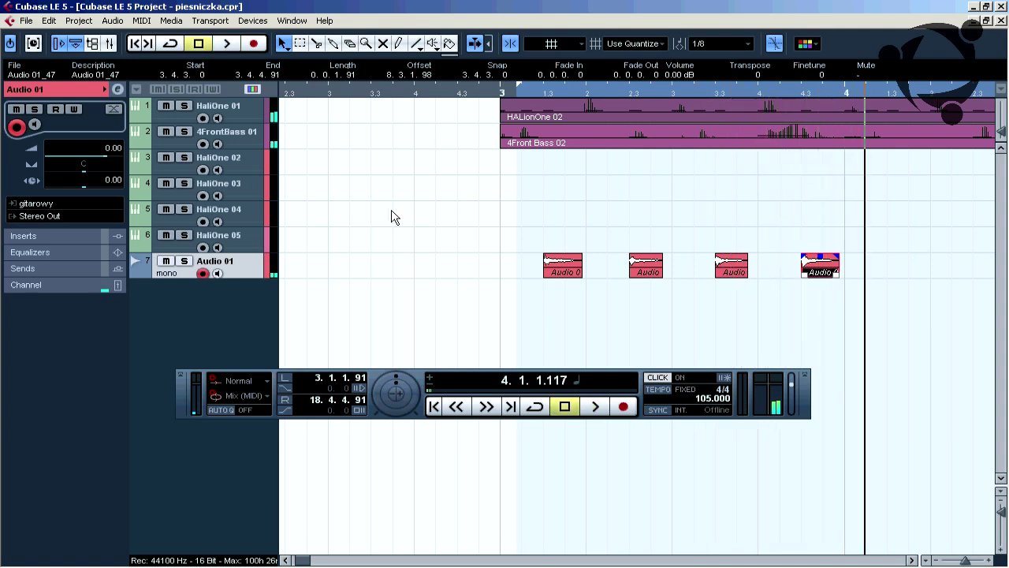
Combine the four guitar hits in bar 3 into one audio part with Events to Part
left_click_drag(461, 226, 860, 298)
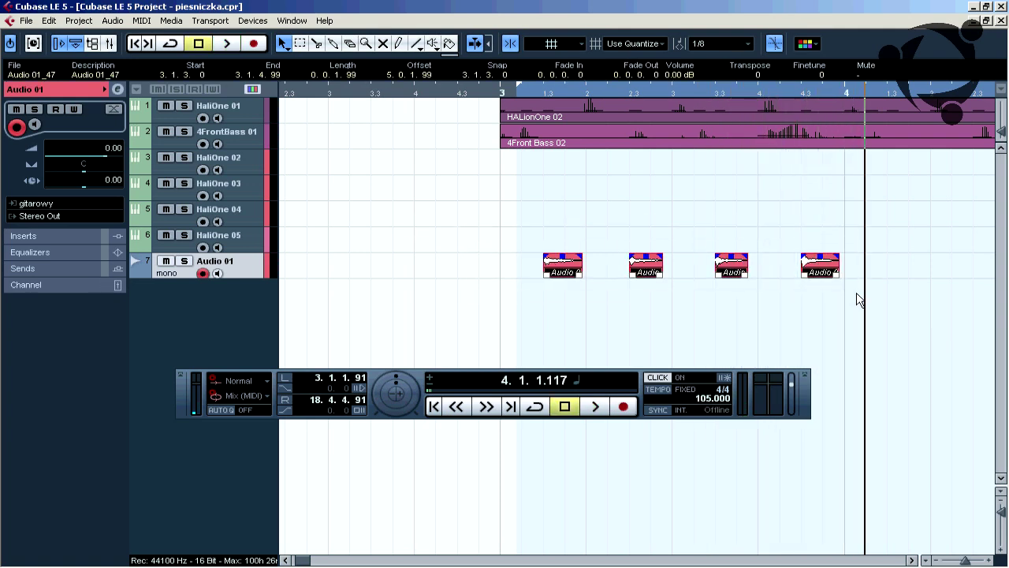
left_click(112, 20)
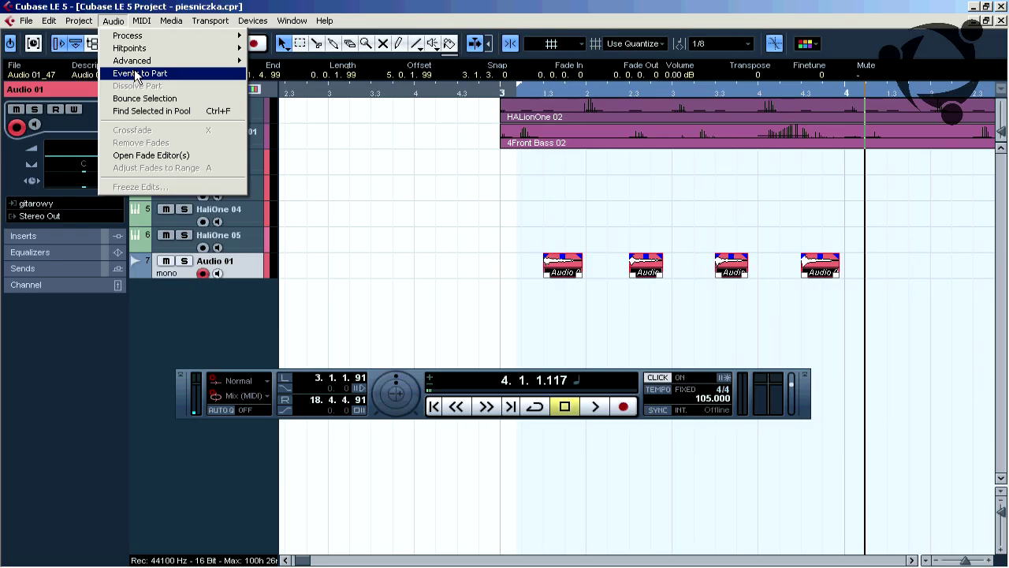
left_click(138, 73)
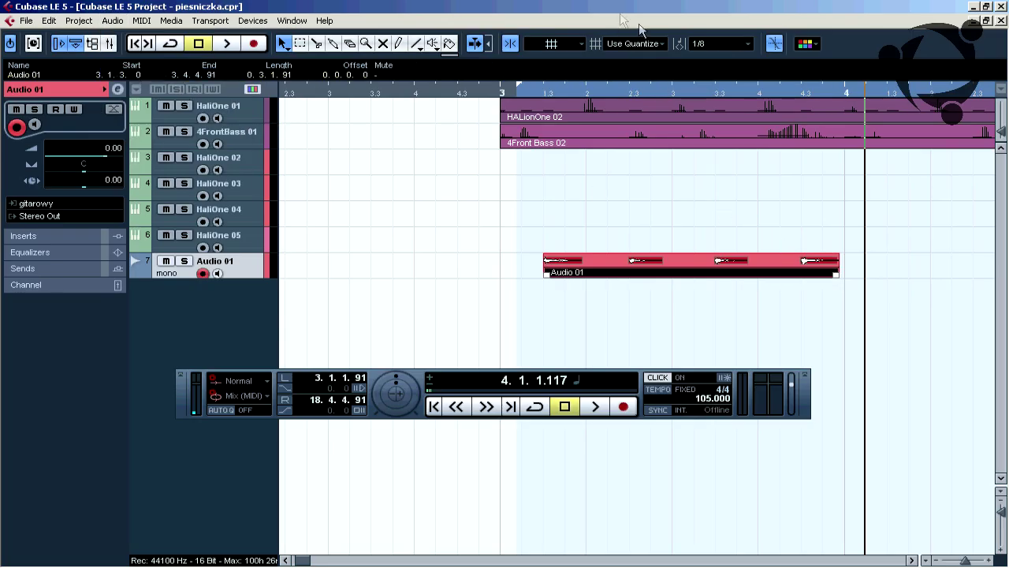
Set the grid type to Bar and extend both ends of the audio part so it fills bar 3 exactly
left_click(660, 44)
left_click(627, 58)
left_click_drag(835, 278, 846, 285)
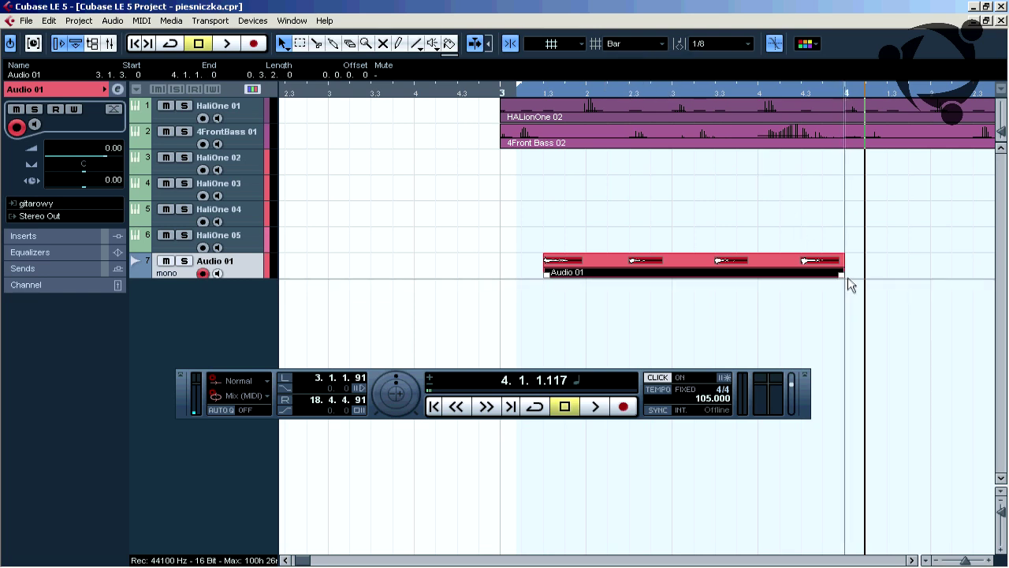
left_click_drag(551, 279, 526, 278)
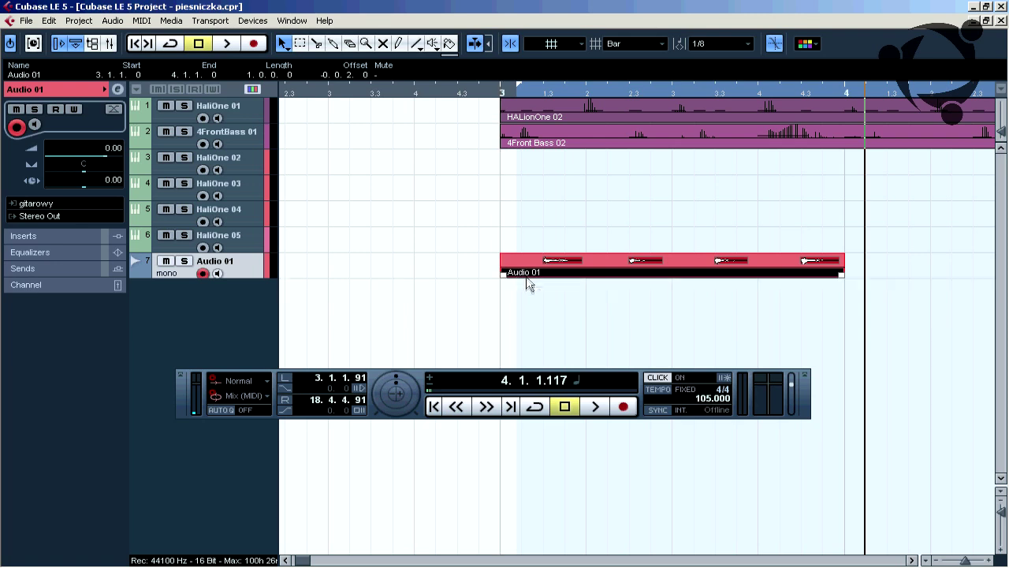
Duplicate the one-bar guitar part repeatedly to fill bars 4 through 9
left_click_drag(970, 560, 960, 561)
key("ctrl+d")
key("ctrl+d")
key("ctrl+d")
key("ctrl+d")
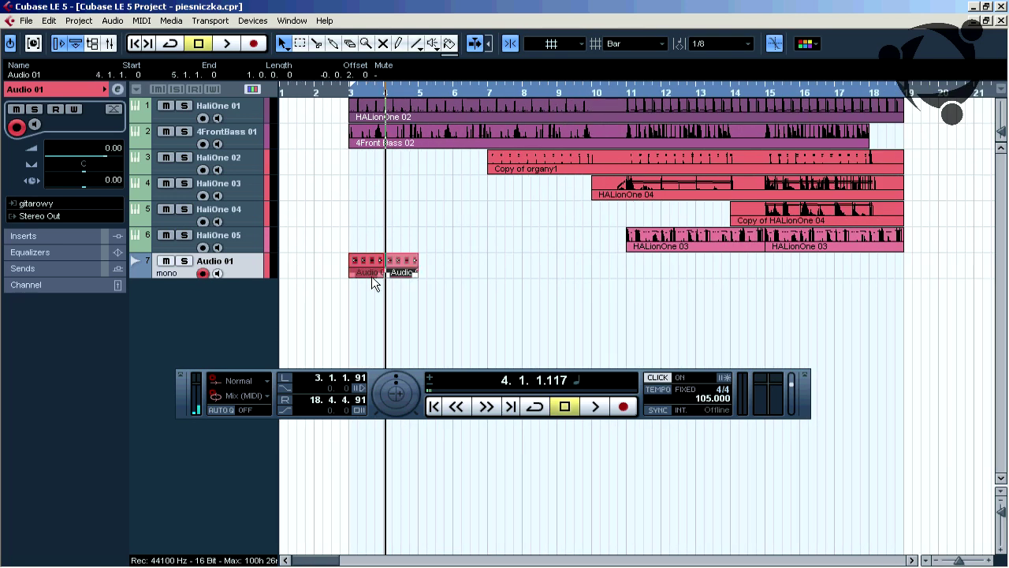
key("ctrl+d")
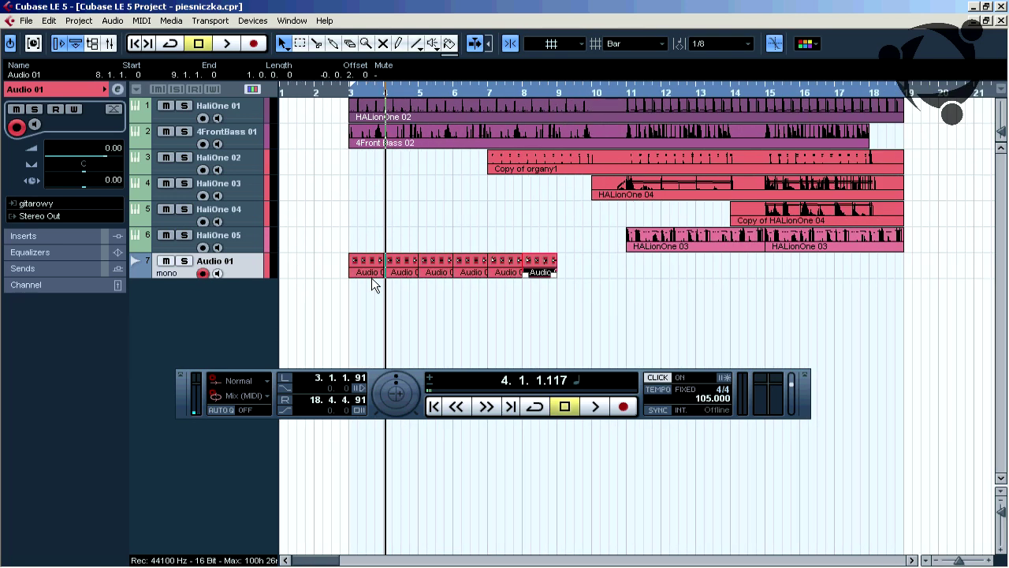
key("ctrl+d")
Place further copies of the guitar part in bars 11 to 13 and bars 15 to 17
key("ctrl+d")
left_click_drag(591, 270, 646, 282)
key("ctrl+d")
key("ctrl+d")
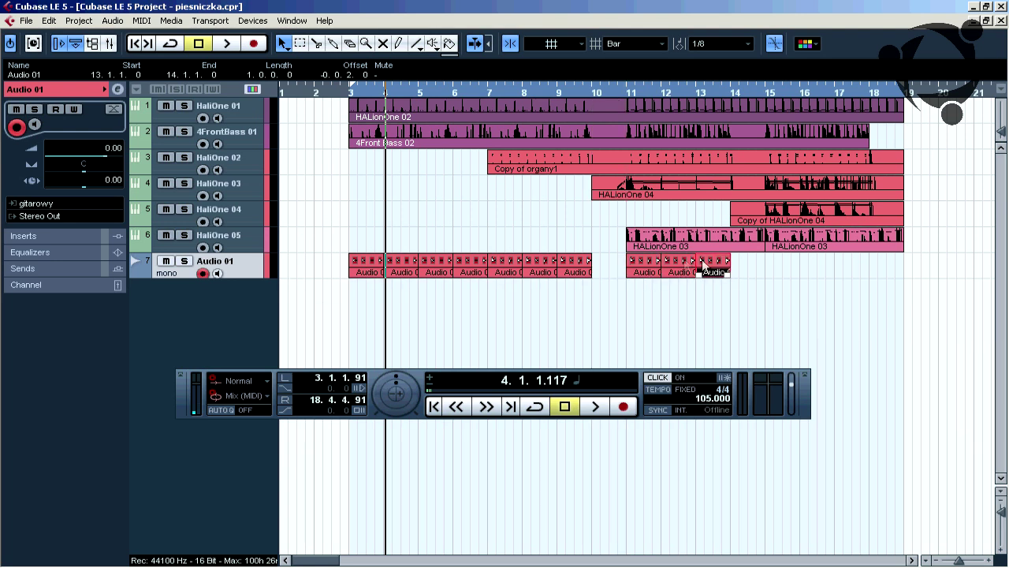
left_click_drag(720, 270, 770, 268)
key("ctrl+d")
key("ctrl+d")
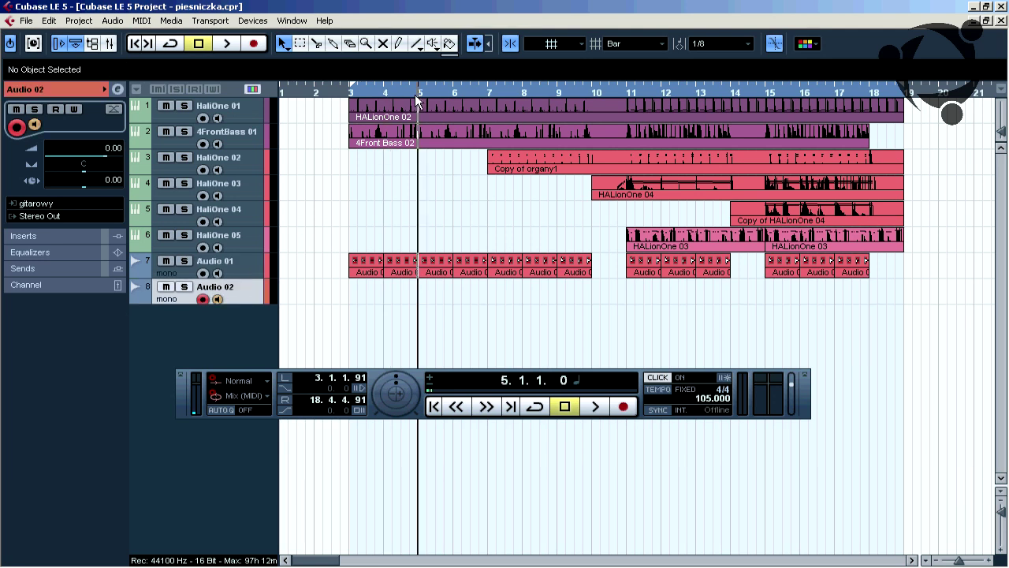
Record a second guitar take on Audio 02 from bar 5 to about the middle of bar 14
key("KP_Multiply")
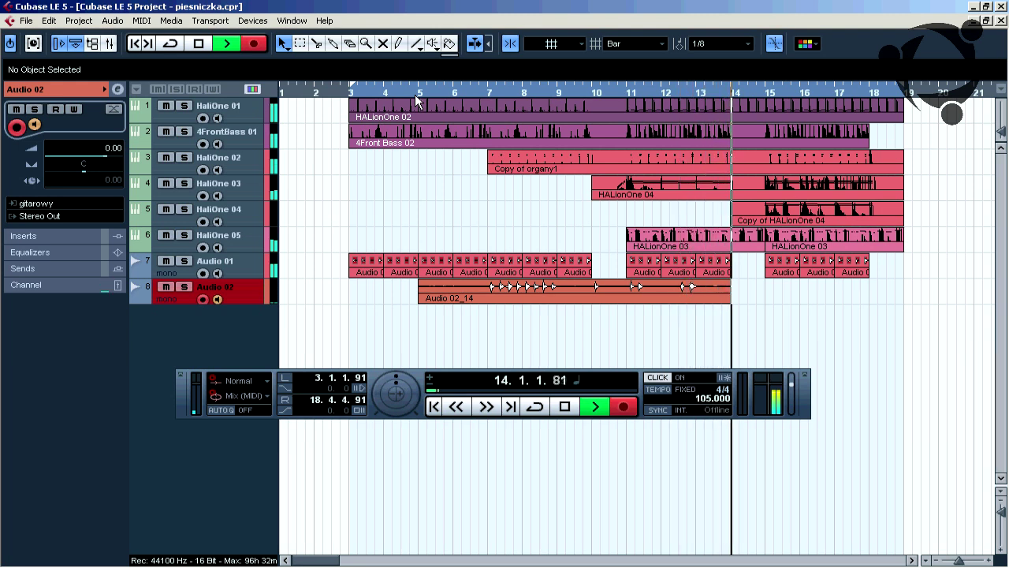
key("space")
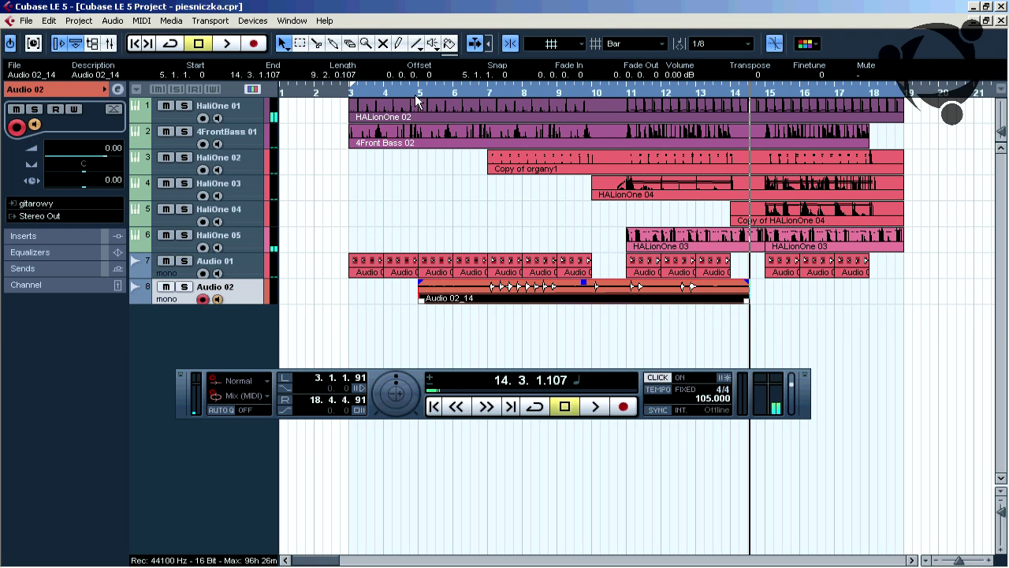
Split the Audio 02 recording just before and after each of the four guitar hits in bars 11 and 12
left_click(366, 43)
left_click_drag(624, 294, 653, 301)
right_click(580, 340)
left_click(617, 340)
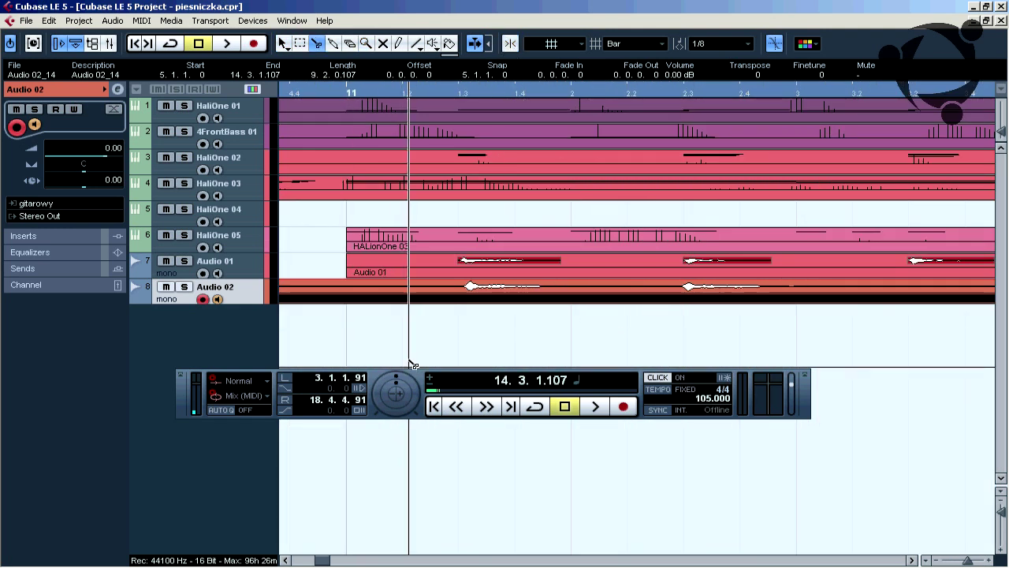
left_click(465, 290)
left_click(542, 296)
left_click(681, 295)
left_click(759, 297)
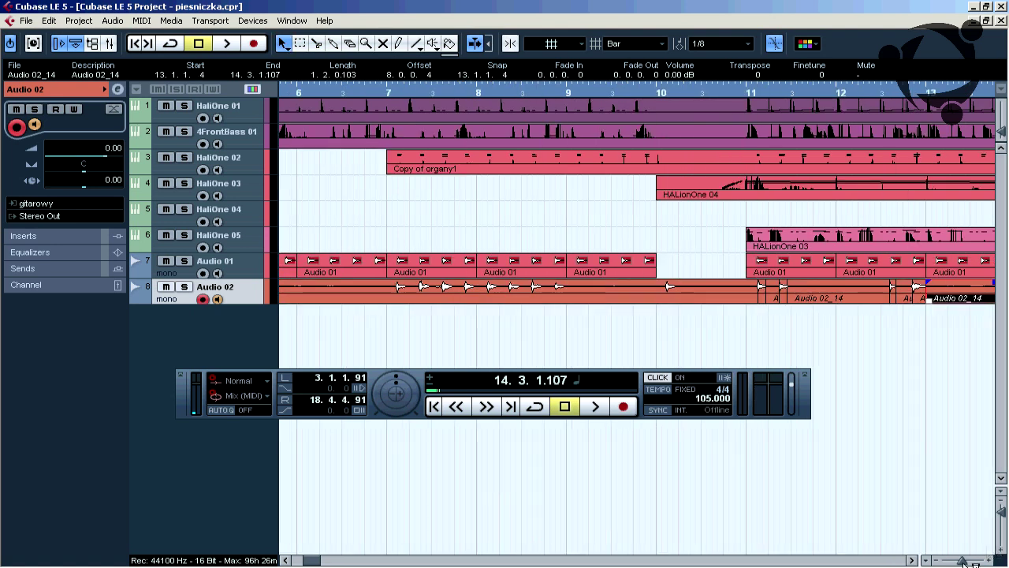
Delete the leftover pieces of the Audio 02 take, keeping only the four cut guitar hits
left_click_drag(964, 560, 959, 560)
left_click(465, 289)
key("Delete")
left_click(554, 294)
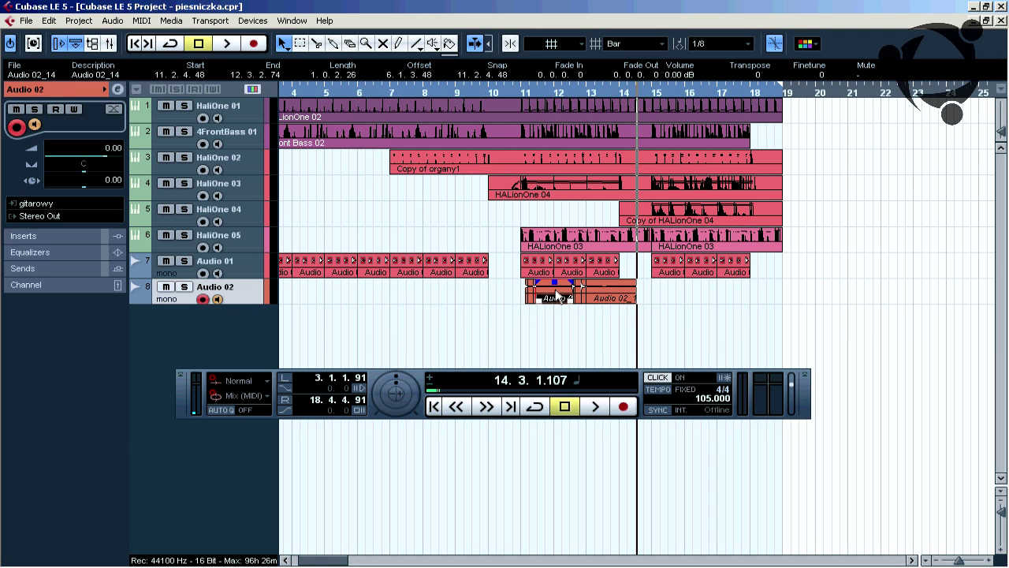
key("Delete")
left_click(612, 294)
key("Delete")
Move the four remaining Audio 02 hits back to bar 7
left_click(579, 298)
left_click(526, 295)
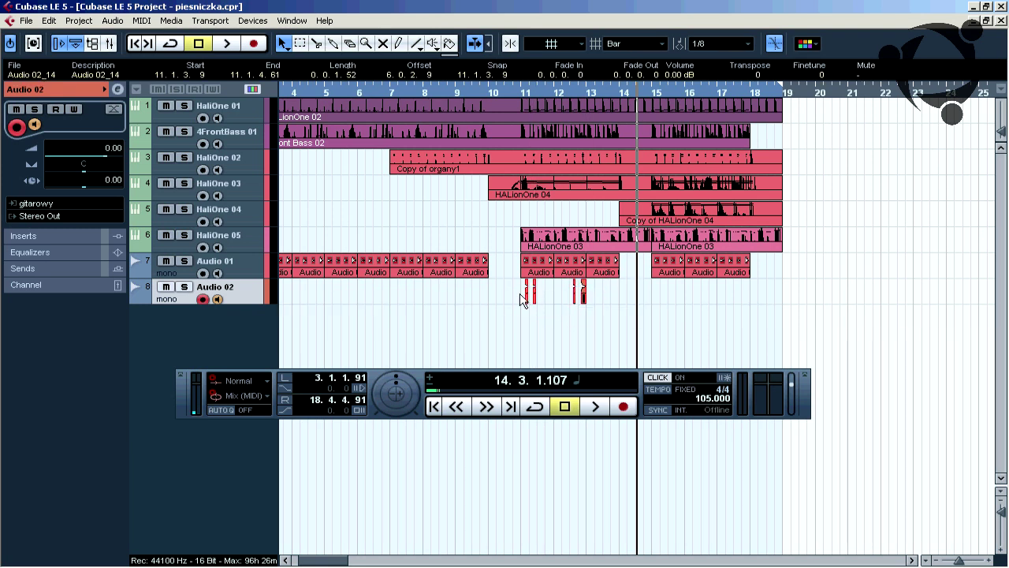
left_click_drag(528, 304, 419, 306)
Set the grid type to Use Quantize and align the Audio 02 hits with the offbeat eighth notes of bar 7
left_click(366, 44)
left_click_drag(374, 280, 494, 301)
left_click(630, 43)
left_click(640, 83)
right_click(544, 216)
left_click(492, 216)
left_click_drag(558, 297, 577, 298)
left_click_drag(712, 292, 669, 300)
left_click_drag(804, 293, 761, 298)
Play the arrangement from bar 7 to check the timing of the aligned hits
left_click(444, 93)
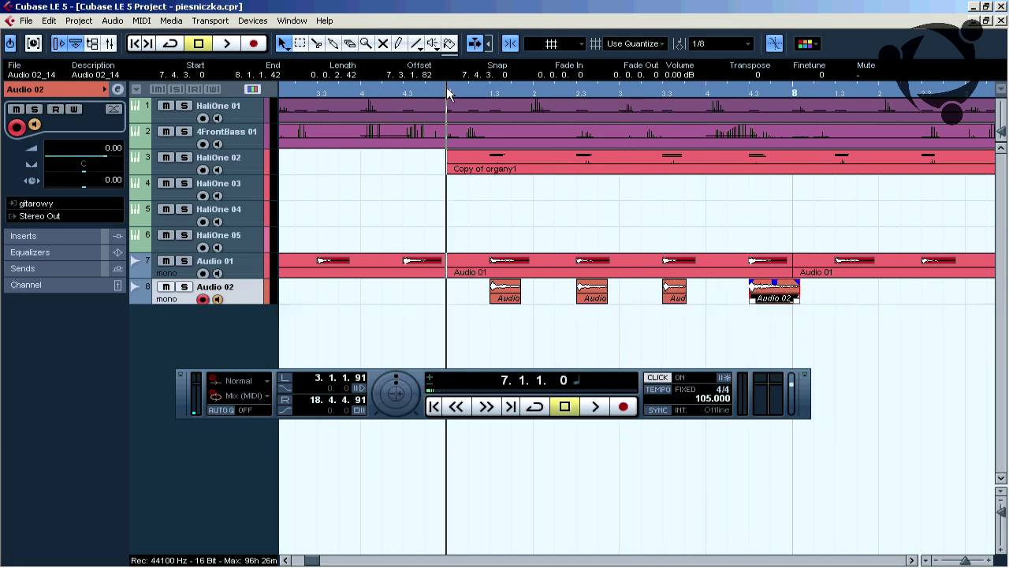
key("space")
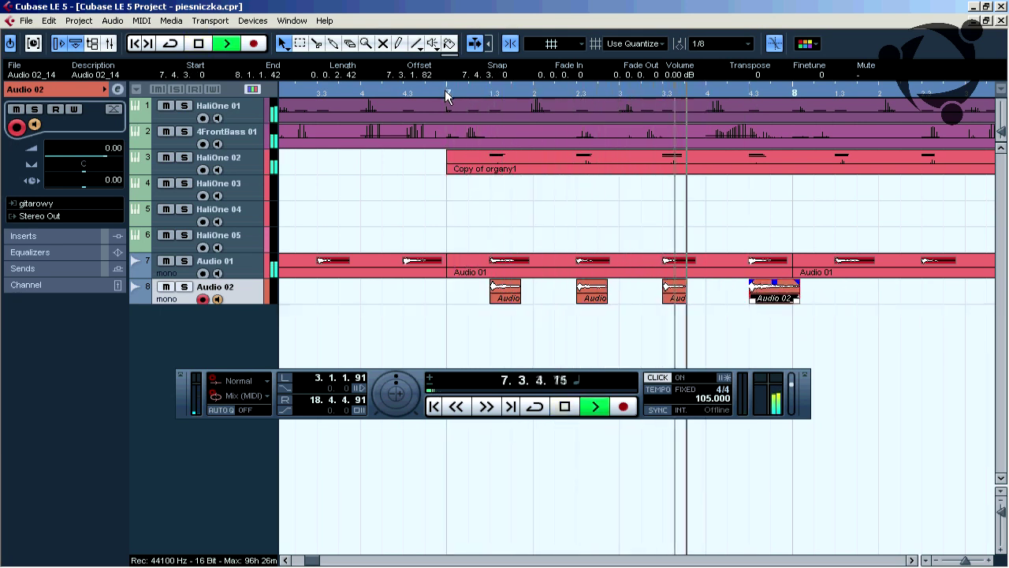
key("space")
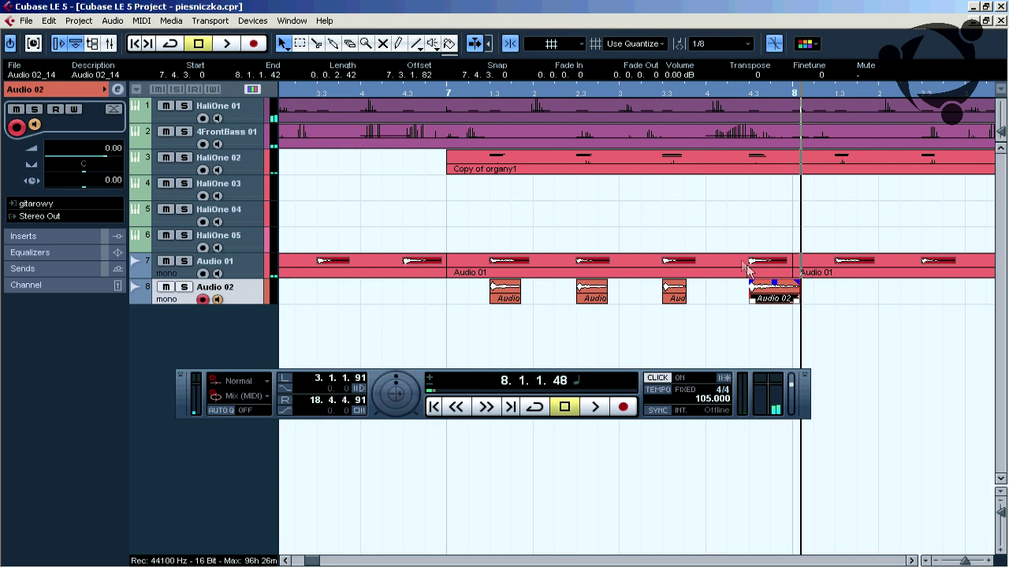
Combine the four Audio 02 hits into one audio part and resize it to fill bar 7
key("g")
key("g")
left_click(112, 21)
left_click(138, 74)
left_click_drag(541, 298, 528, 298)
Duplicate the Audio 02 part into bars 8 and 9 and place another copy at bar 11
key("ctrl+d")
key("ctrl+d")
key("ctrl+d")
left_click_drag(961, 560, 958, 559)
left_click_drag(636, 298, 675, 297)
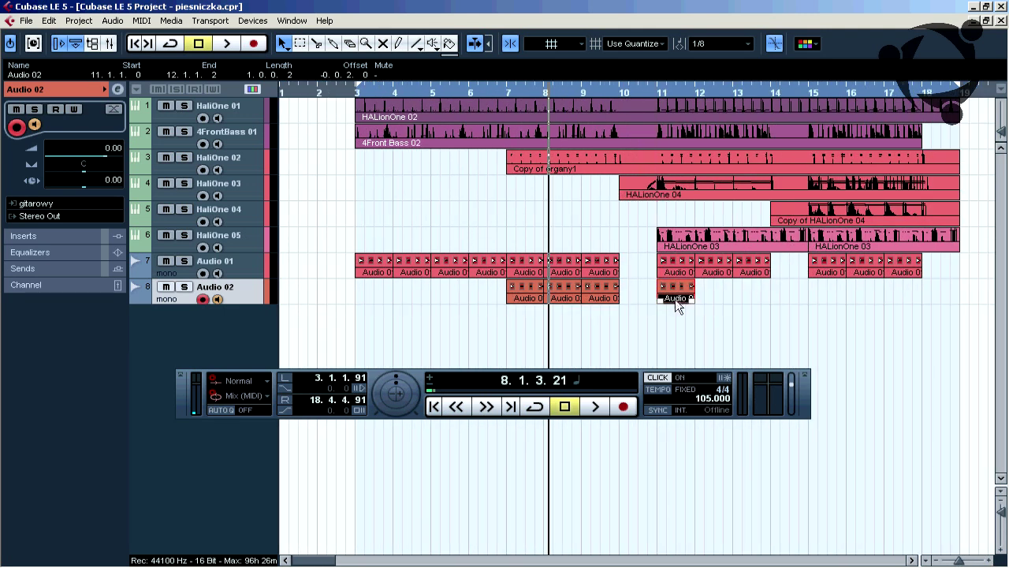
Repeat the Audio 02 part in bars 12 and 13 and in bars 15 to 17
key("ctrl+d")
key("ctrl+d")
key("ctrl+d")
left_click_drag(789, 297, 827, 297)
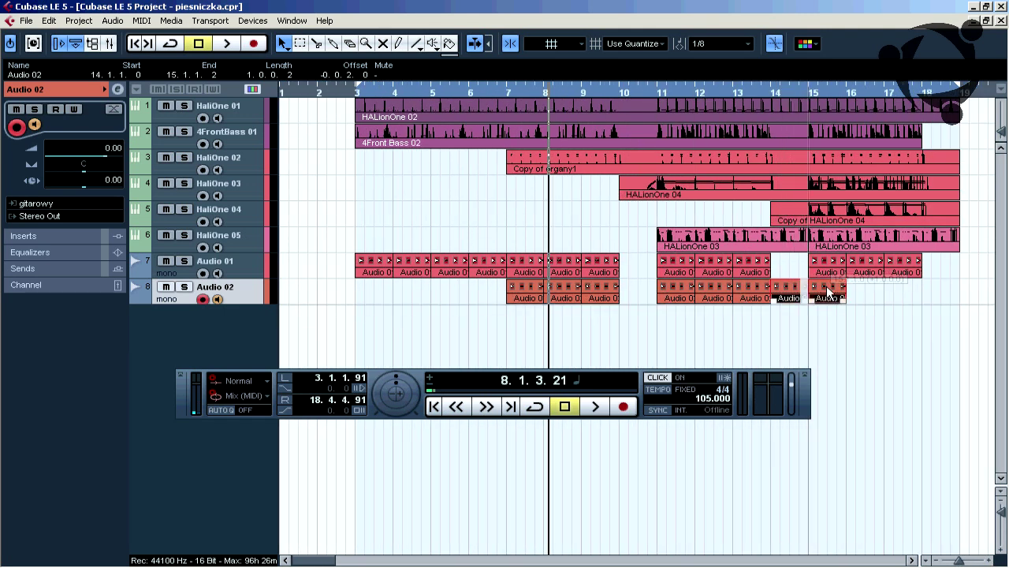
key("ctrl+d")
key("ctrl+d")
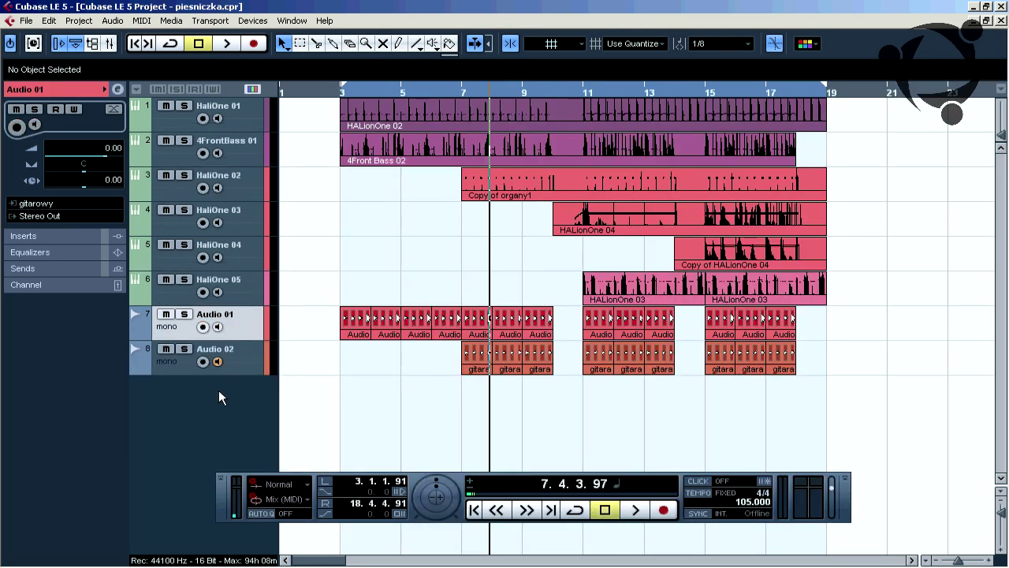
Add a mono group channel track to the project
right_click(213, 390)
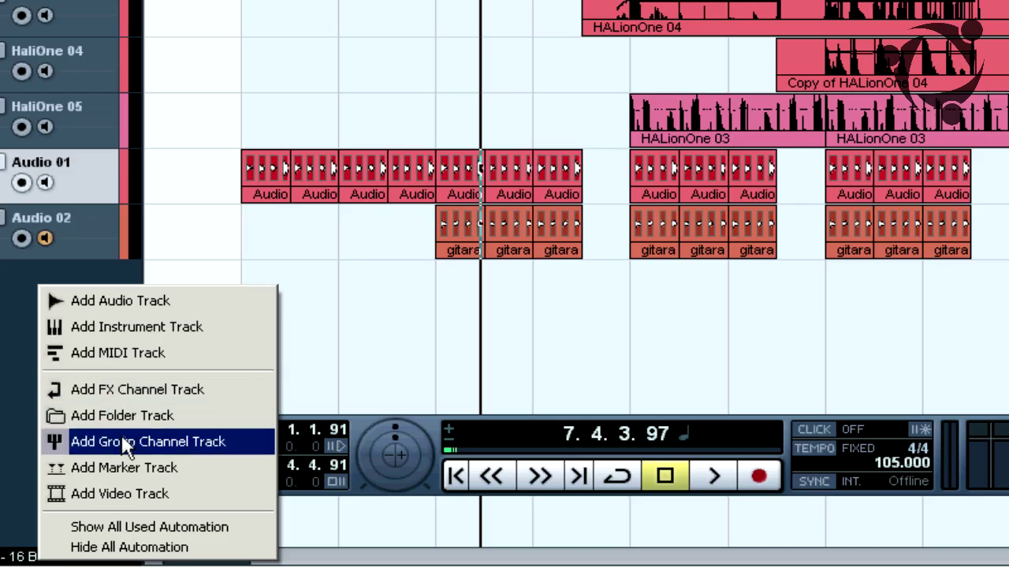
left_click(125, 441)
left_click(384, 201)
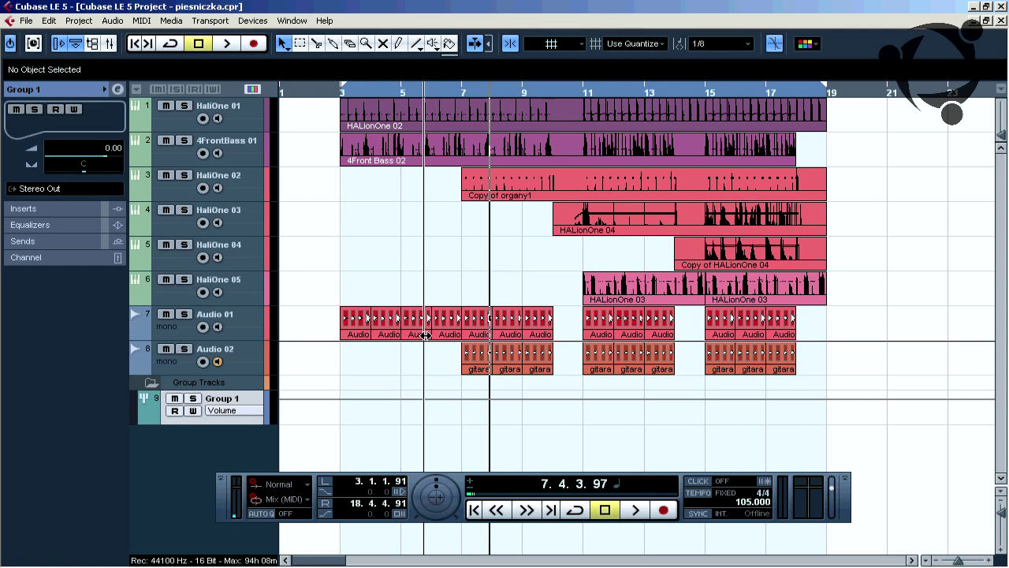
Route the outputs of Audio 01 and Audio 02 to Group 1
left_click(145, 313)
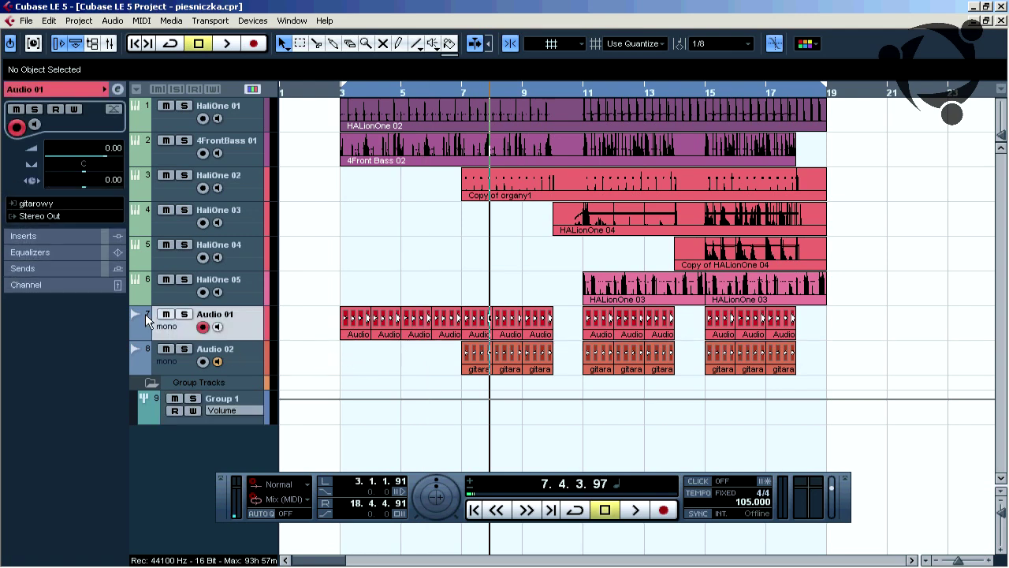
left_click(56, 219)
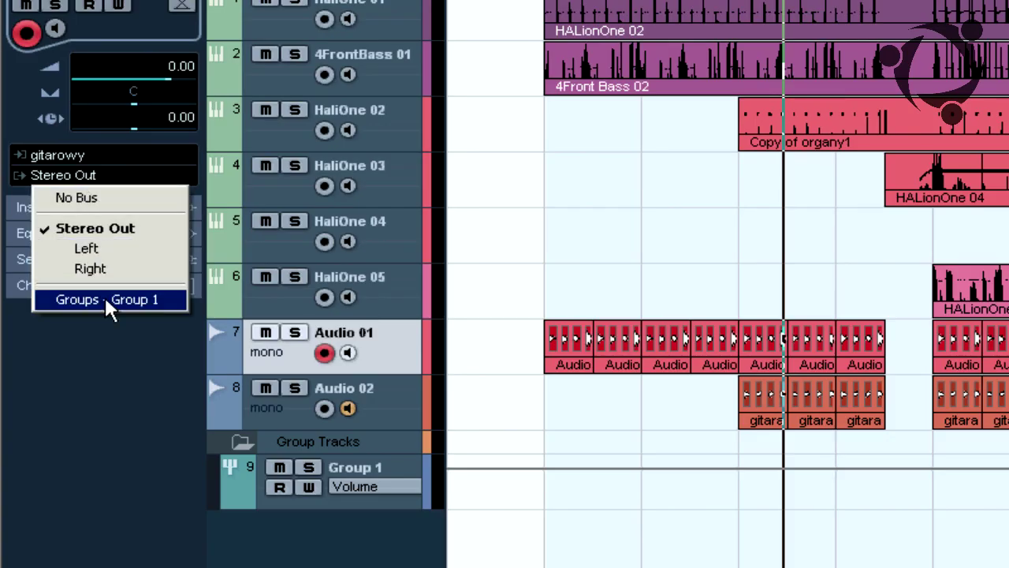
left_click(108, 308)
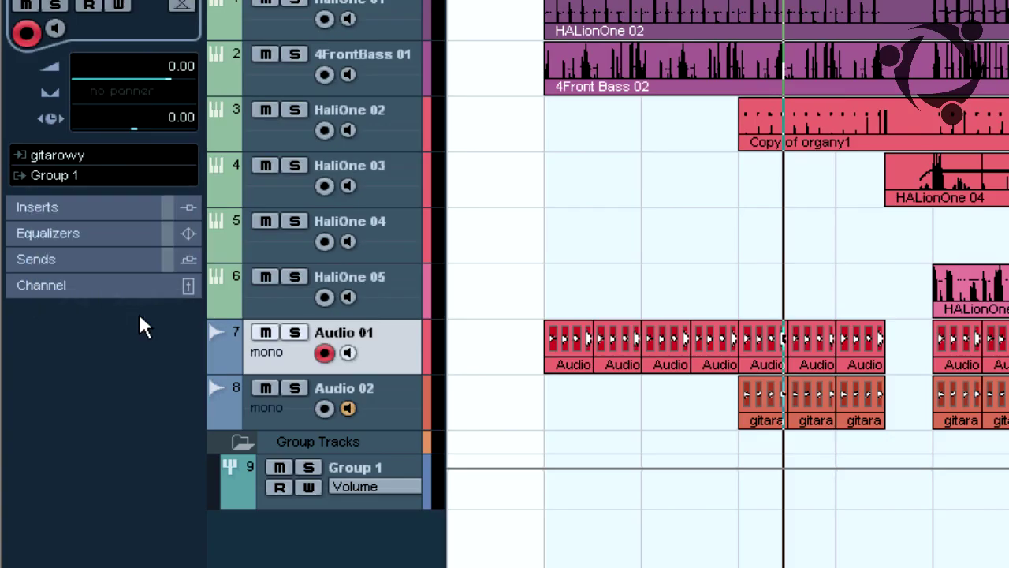
left_click(269, 418)
left_click(86, 175)
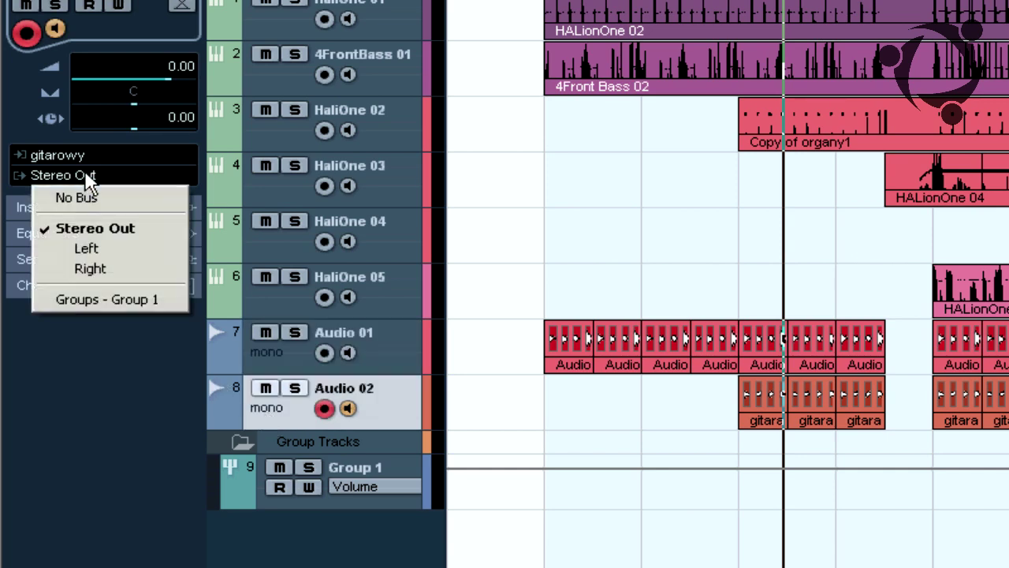
left_click(126, 297)
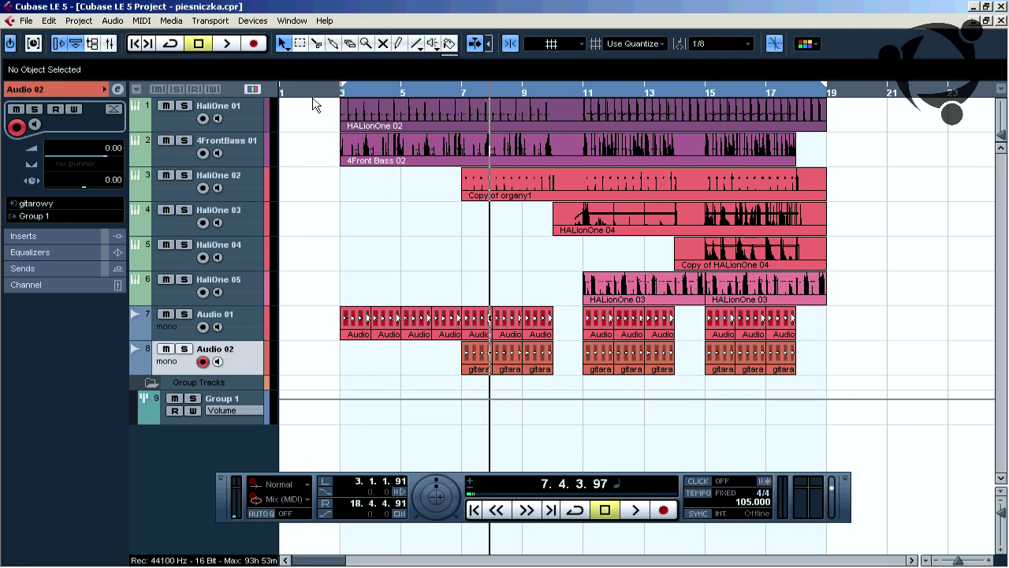
Open the channel settings of Group 1 and play from bar 3 with the group soloed
left_click(341, 95)
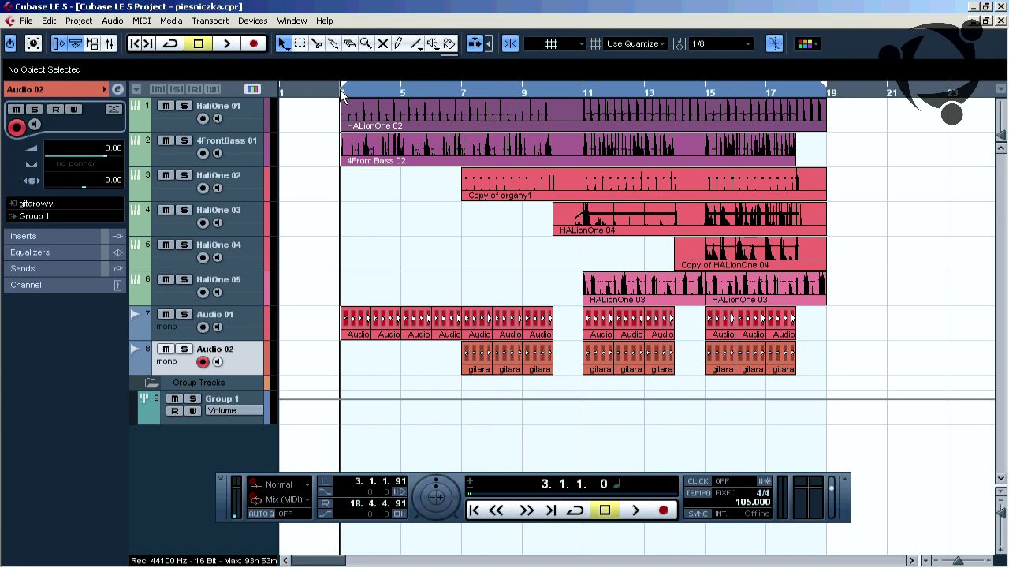
left_click(244, 403)
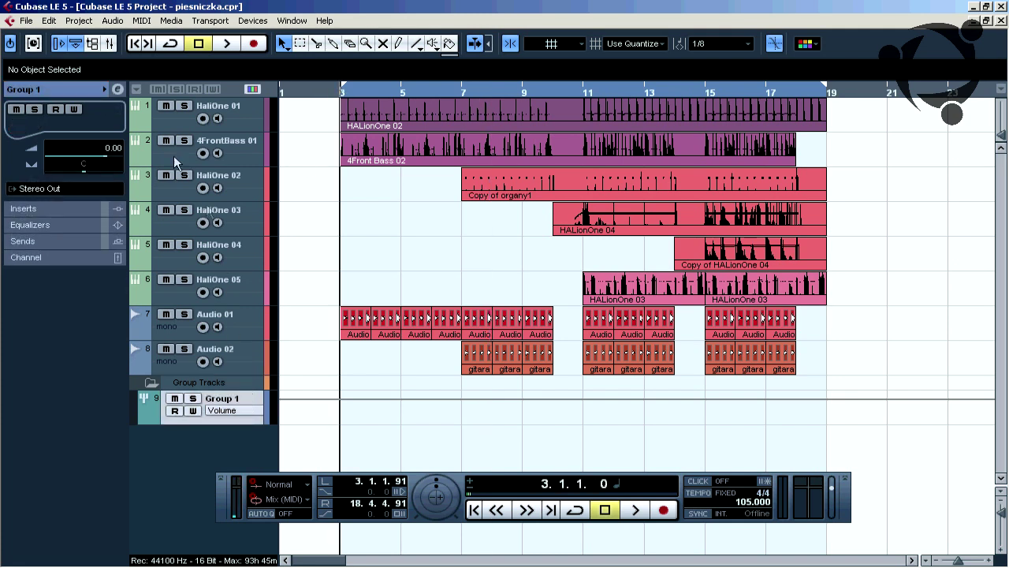
left_click(117, 90)
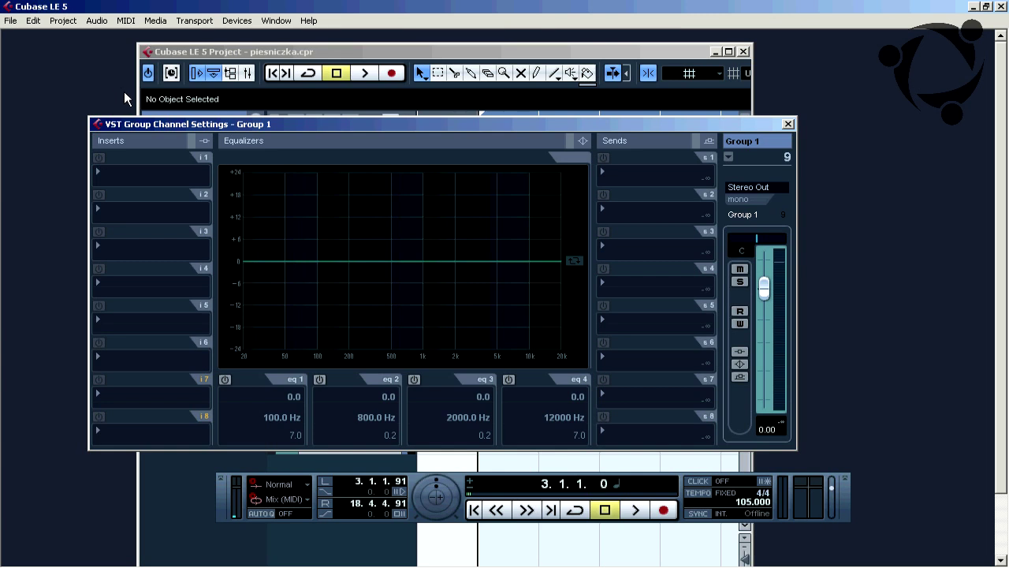
key("space")
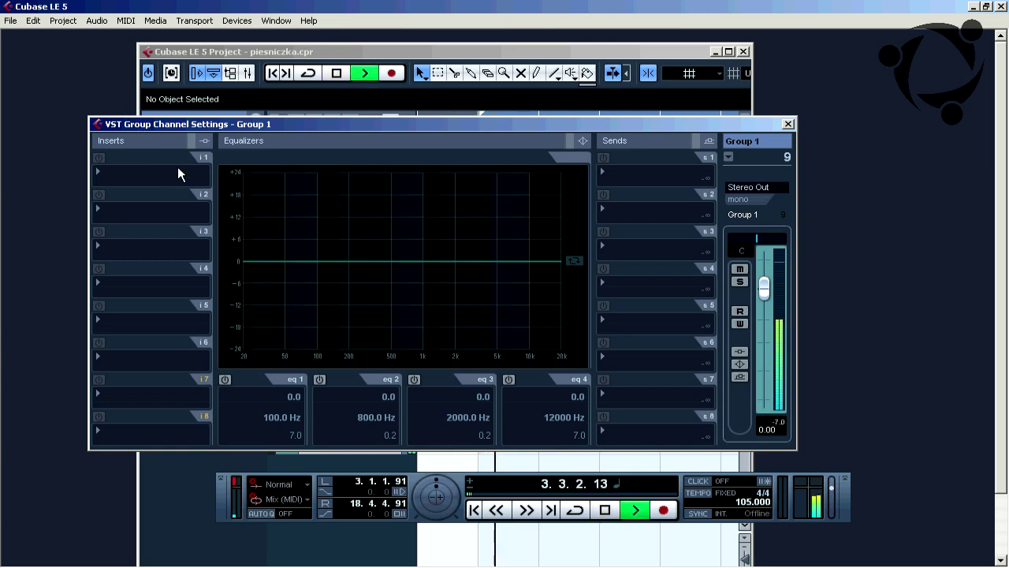
left_click(737, 282)
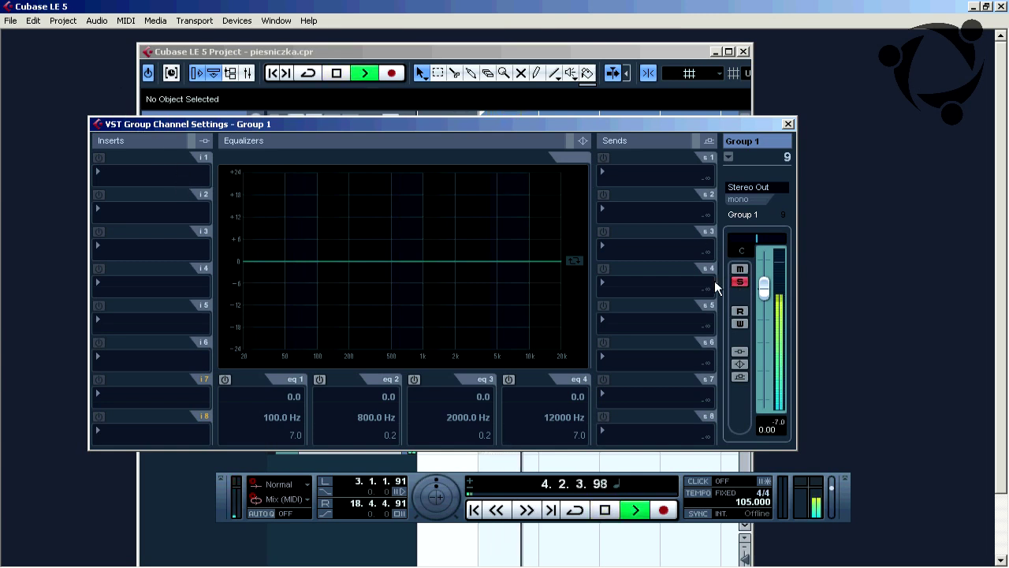
Enable EQ band 1 on Group 1 as a High Pass I filter at 81 Hz
left_click(224, 380)
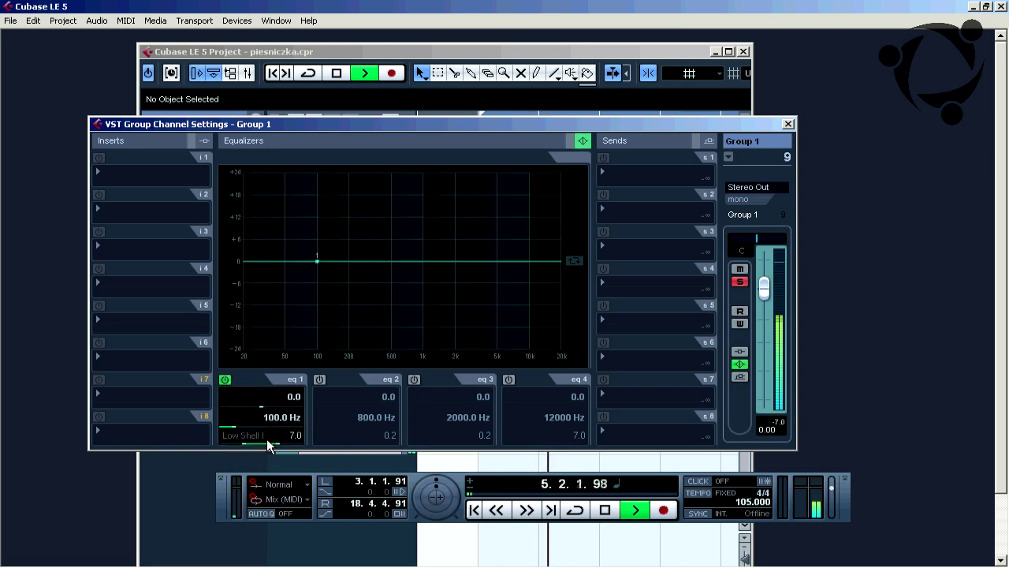
left_click(254, 436)
left_click(178, 536)
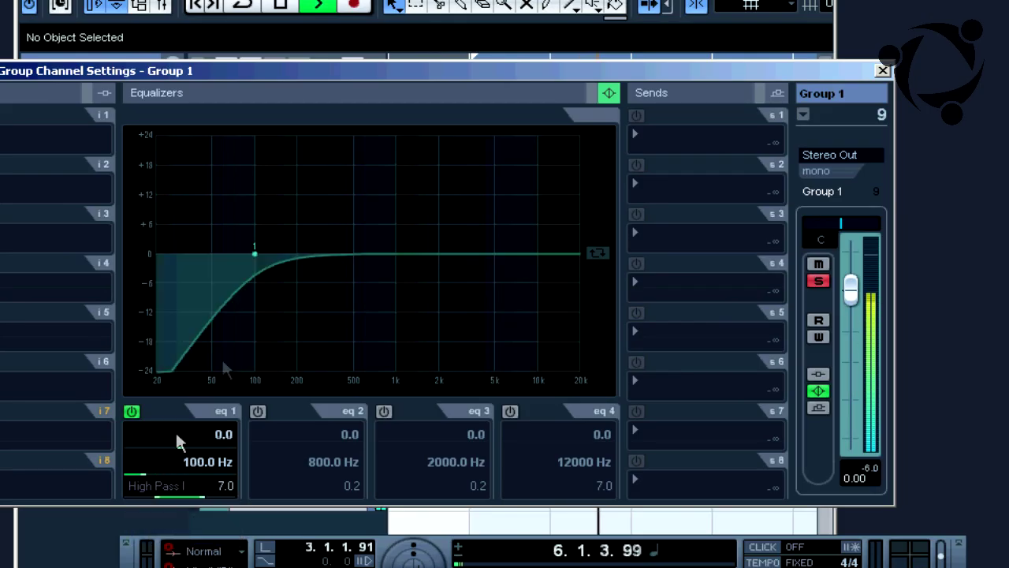
left_click_drag(256, 246, 242, 250)
Boost EQ band 3 by 4.6 at 5180 Hz and set band 2 to -5.6 at 308 Hz with a Q of 0.0
left_click(384, 411)
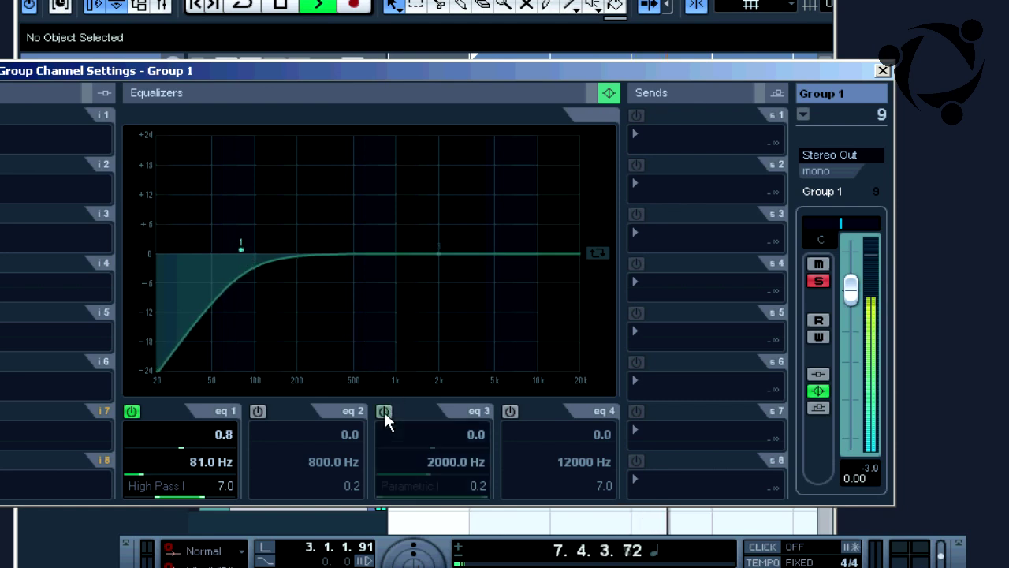
left_click_drag(489, 250, 497, 230)
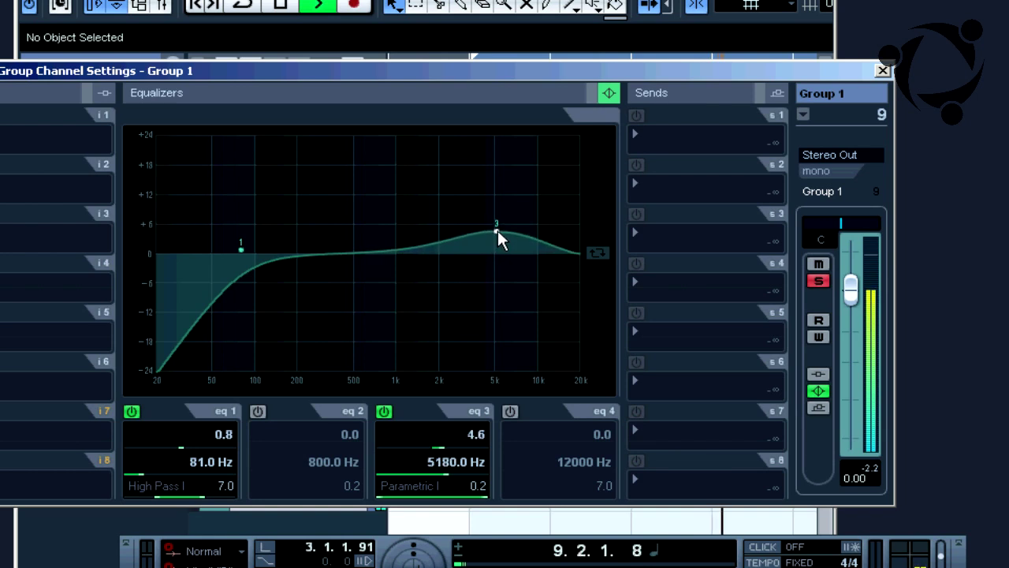
left_click(258, 412)
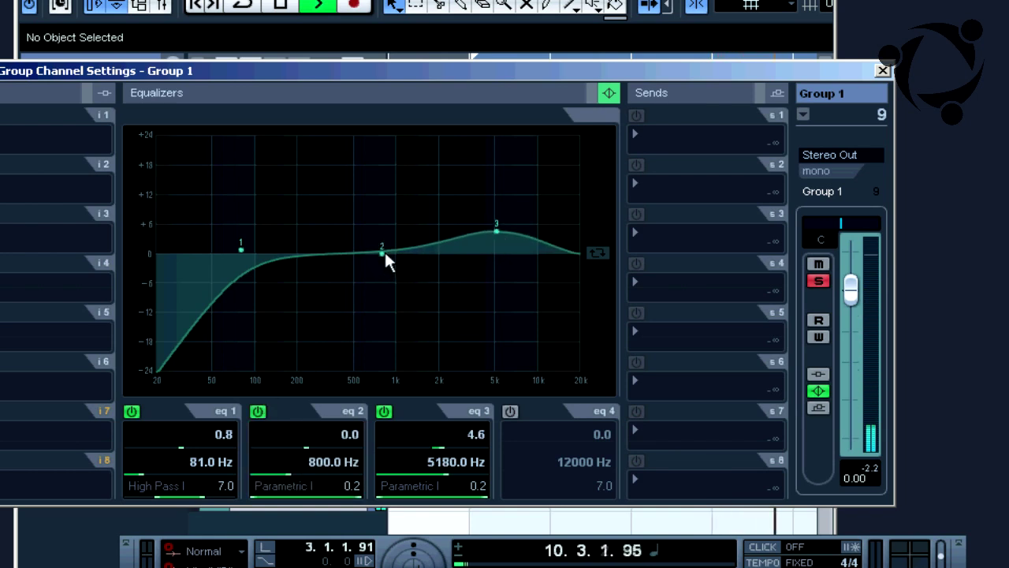
left_click_drag(381, 255, 324, 281)
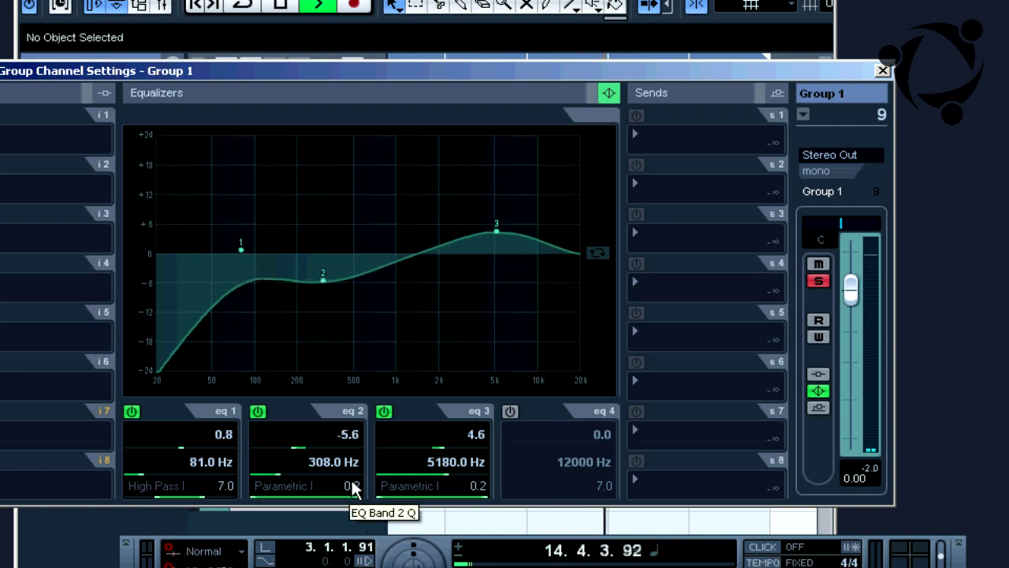
scroll(363, 498, "down", 2)
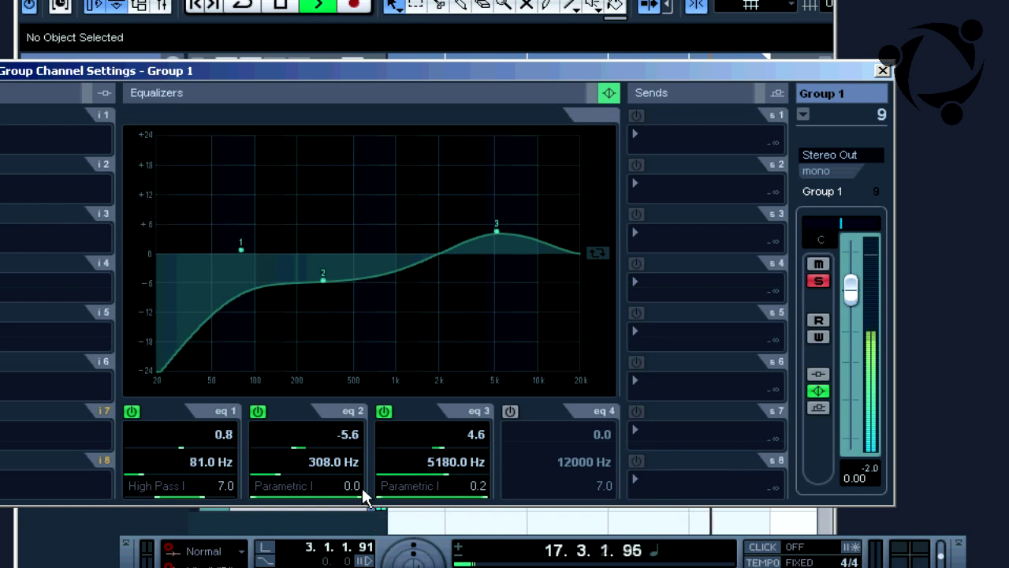
key("space")
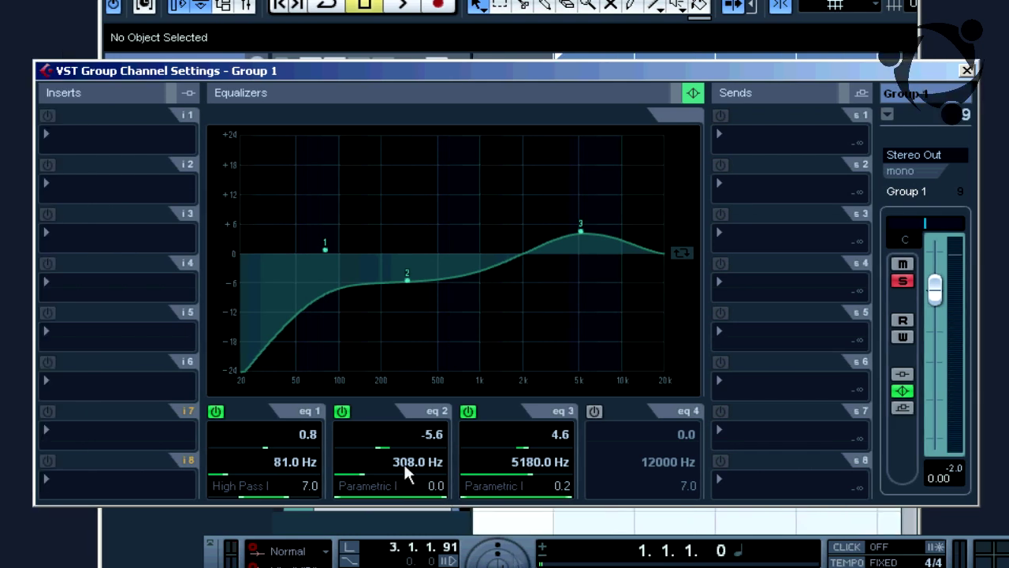
Load the JCM900 effect into the first insert slot of Group 1 and set Drive ChA to about 4.41
left_click(89, 140)
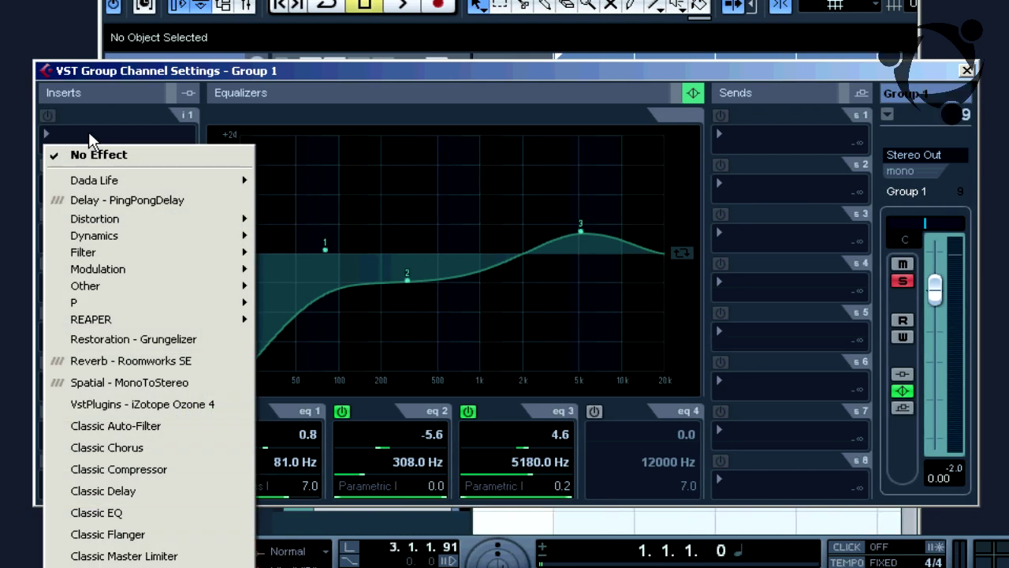
mouse_move(101, 295)
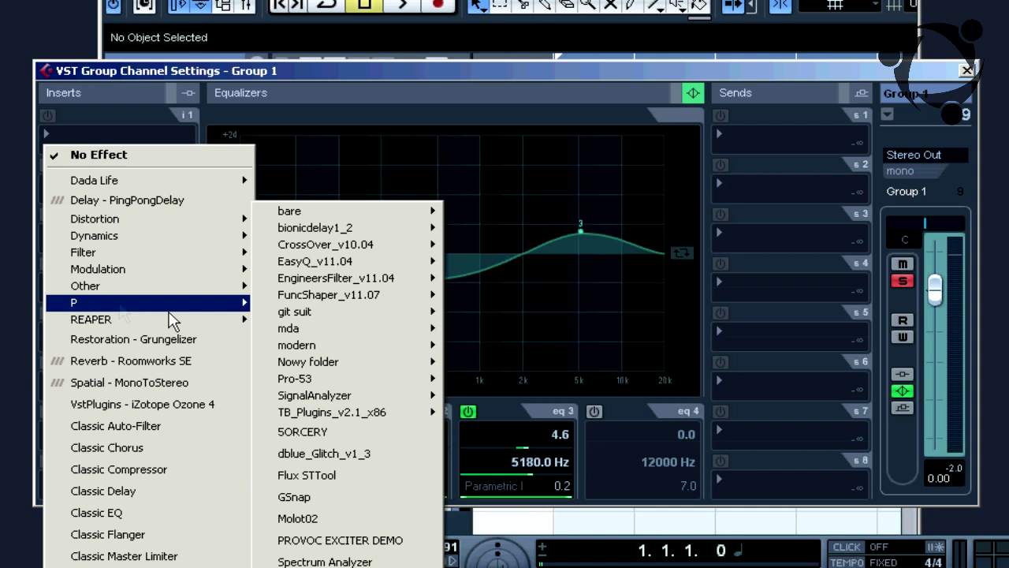
mouse_move(335, 314)
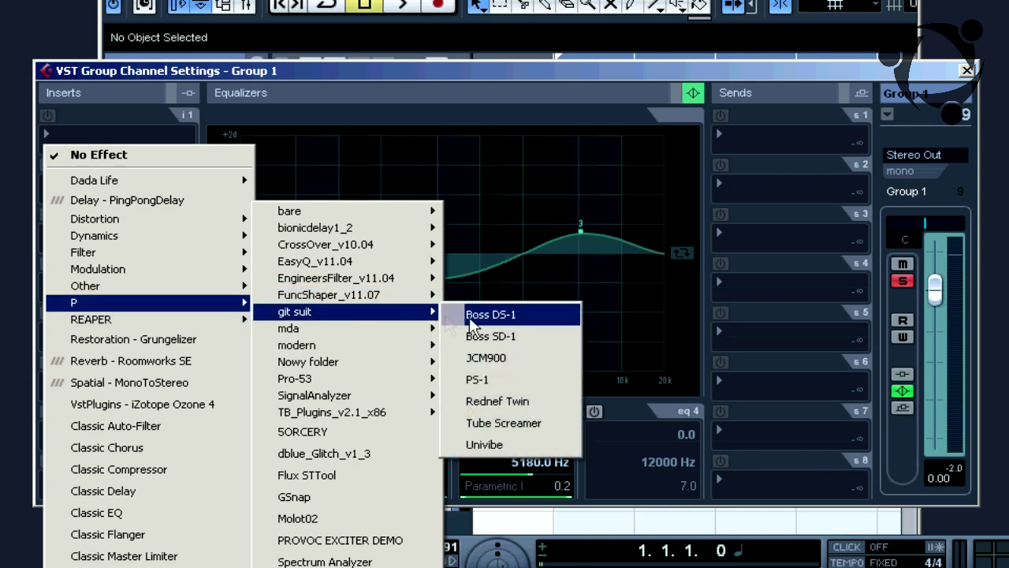
left_click(517, 356)
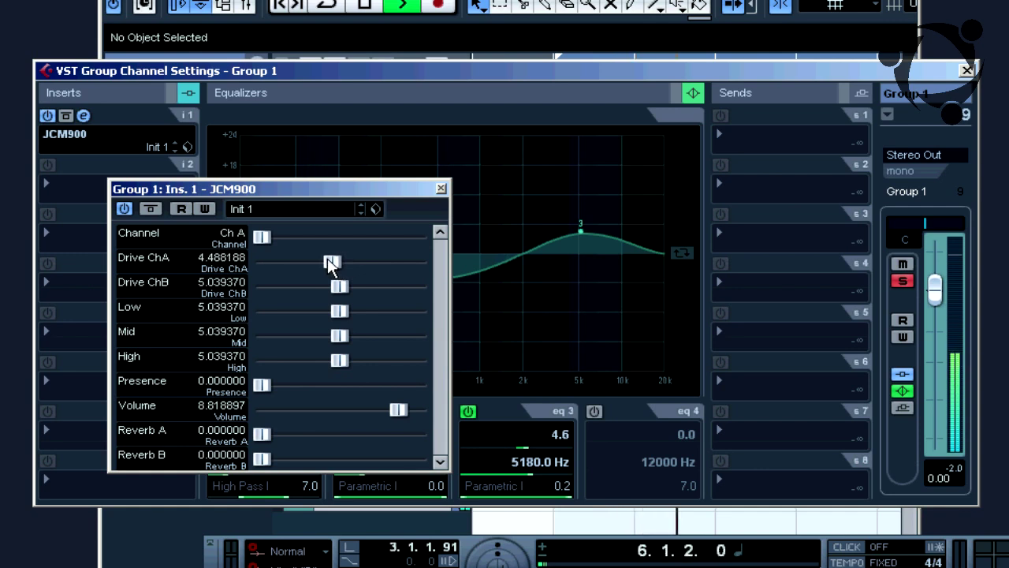
scroll(327, 258, "down", 1)
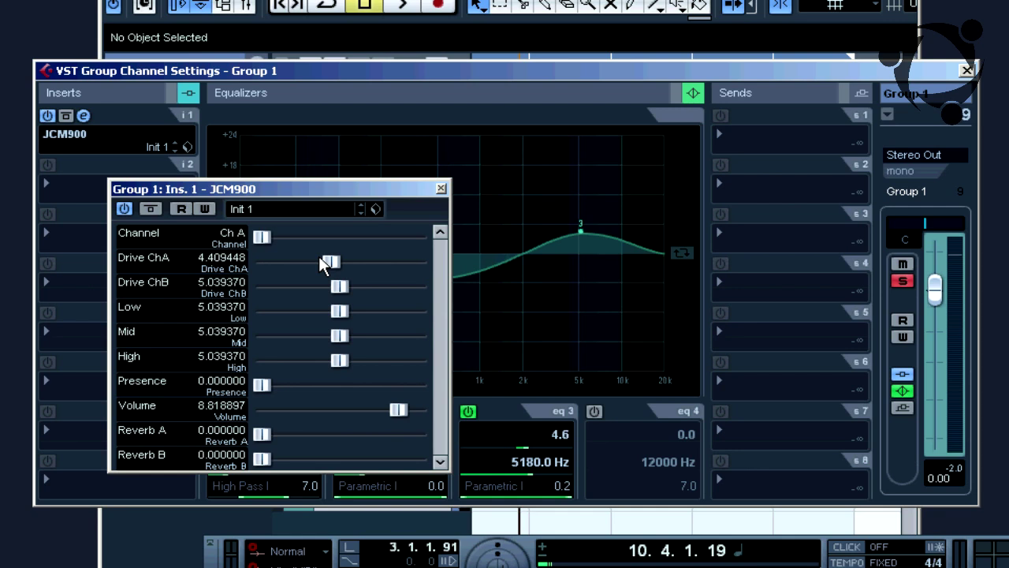
Close the effect and channel settings windows, and record a guitar take on Audio 03 from bar 9 to the song's end
left_click(441, 190)
left_click(967, 71)
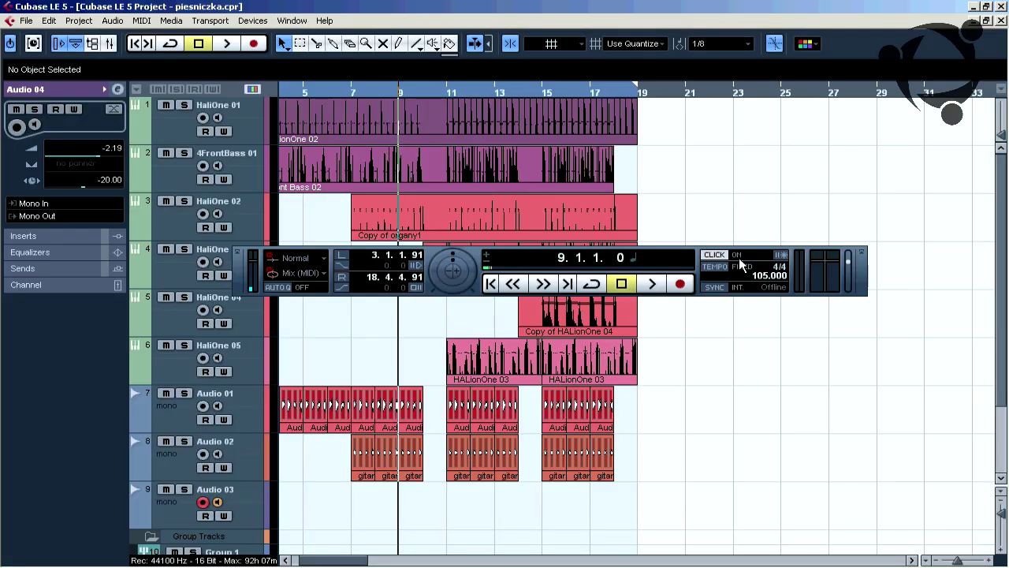
left_click(678, 285)
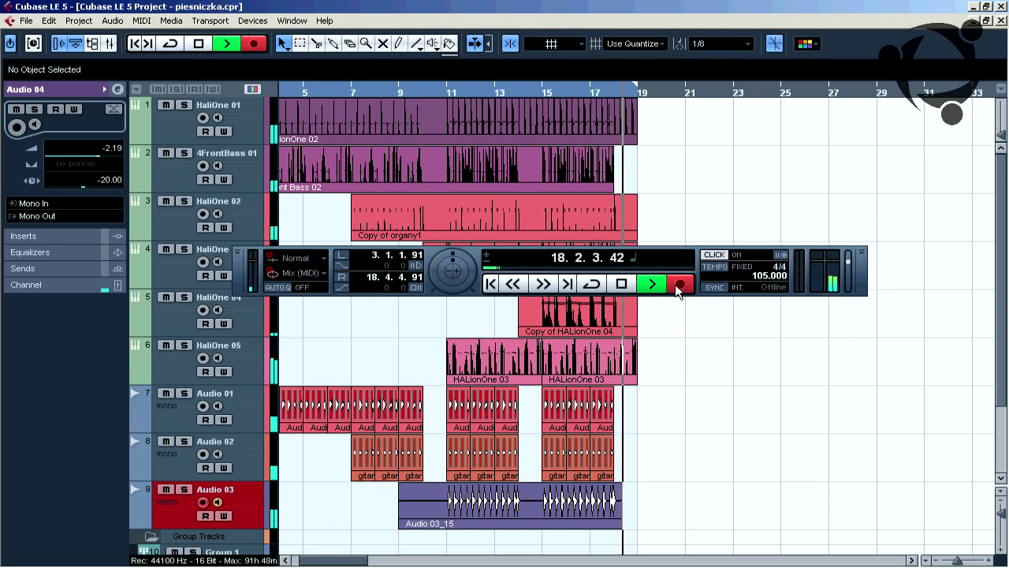
key("space")
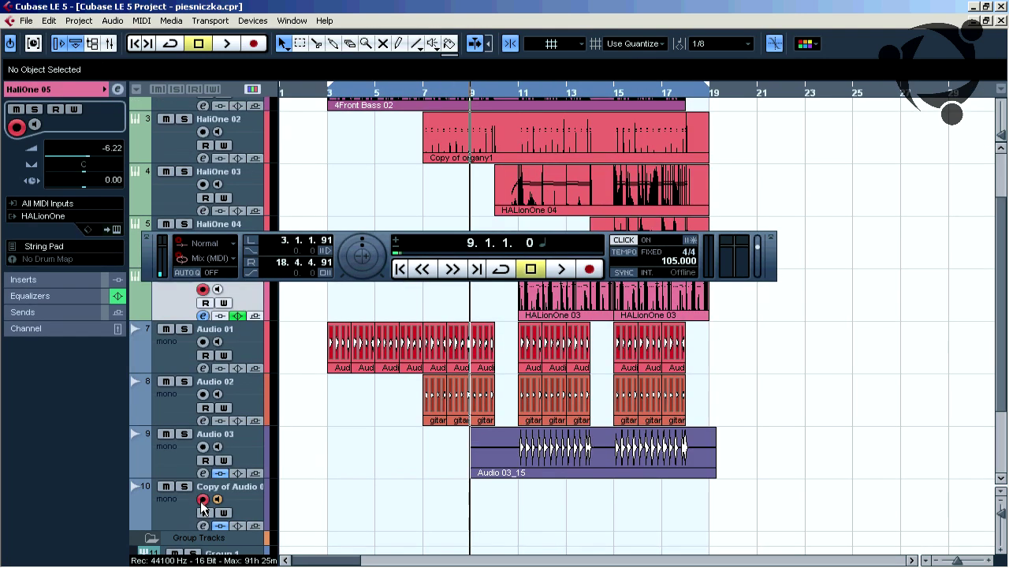
Record takes from bar 9 on the two copies of the Audio 03 track, with HaliOne 05 disarmed
left_click(590, 269)
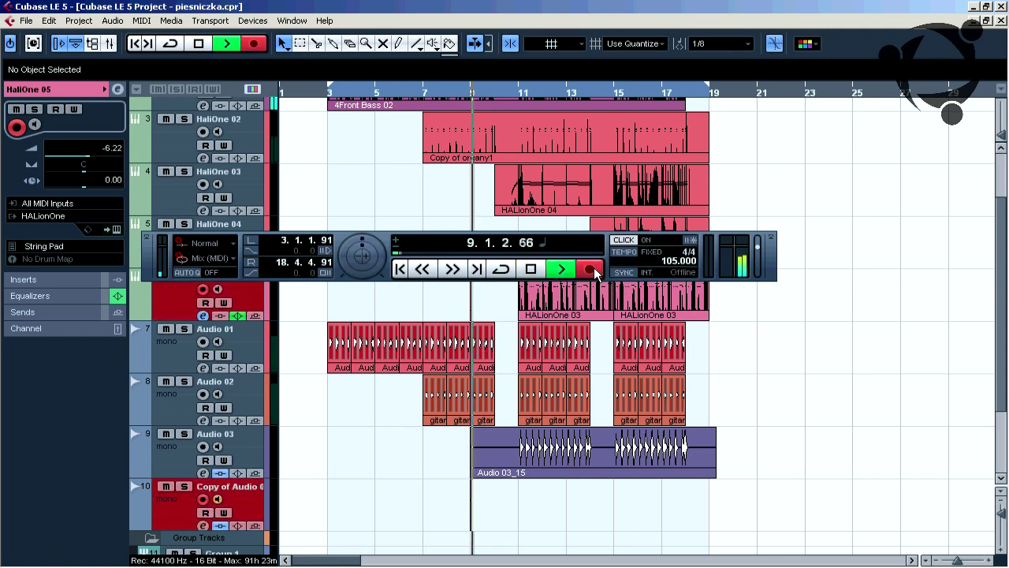
left_click(203, 289)
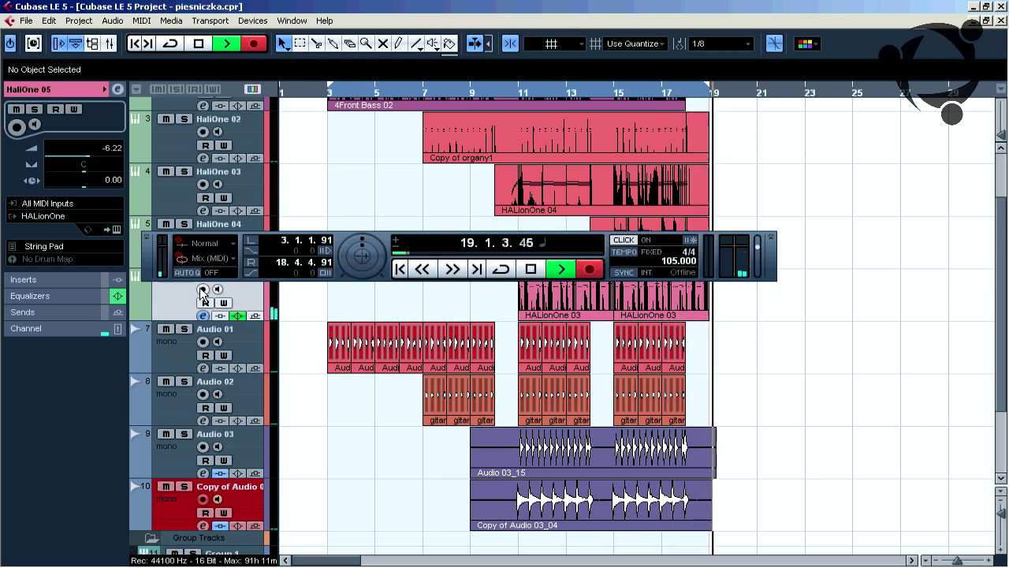
key("space")
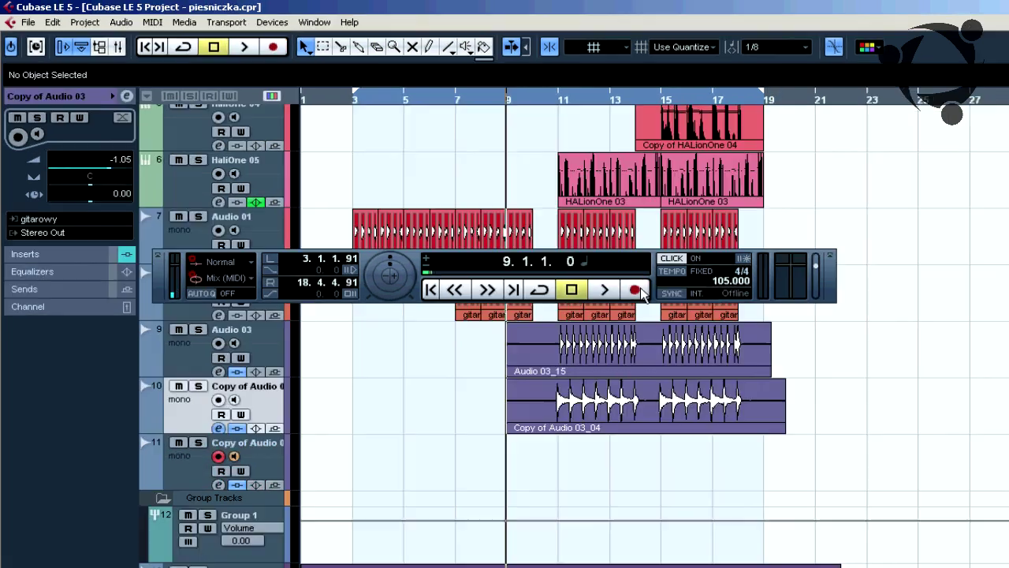
left_click(589, 269)
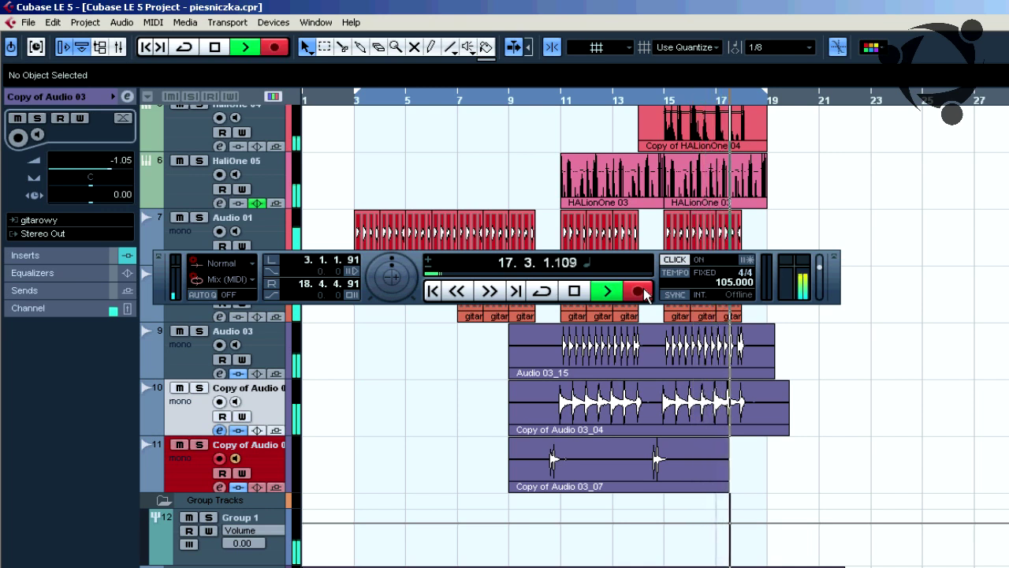
key("space")
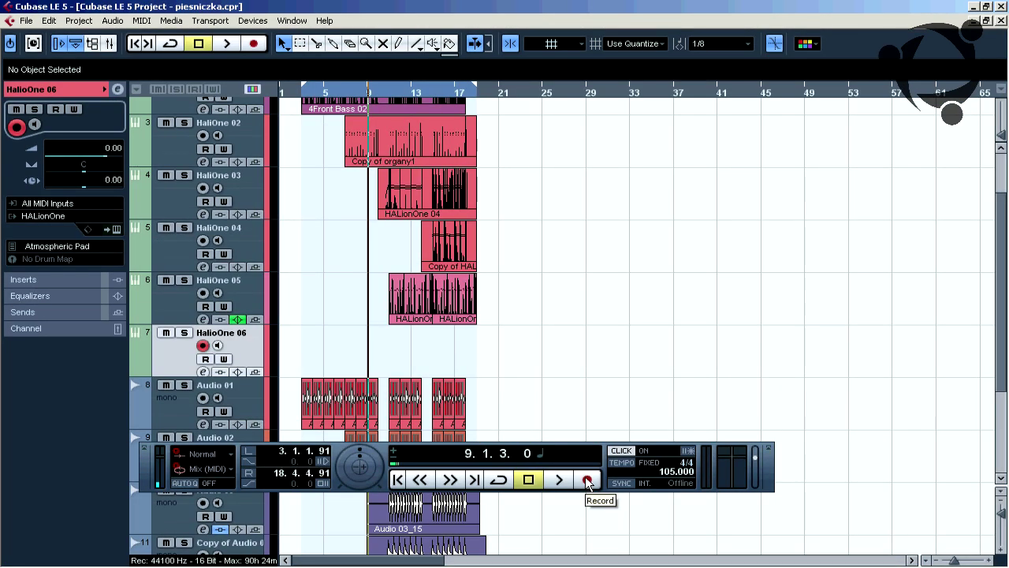
Record an Atmospheric Pad part on the HalioOne 06 track from bar 9 to the song's end
left_click(588, 481)
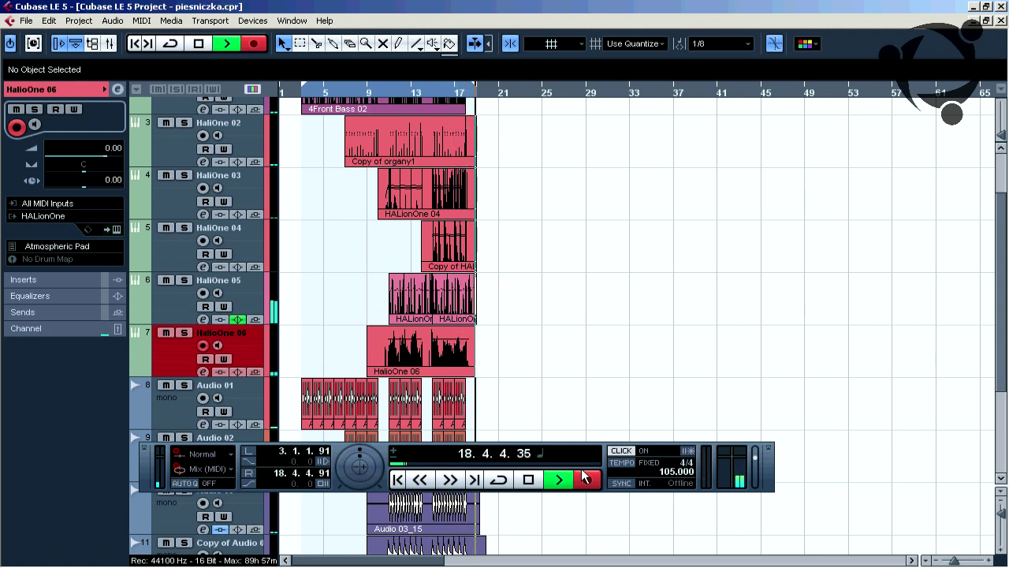
key("space")
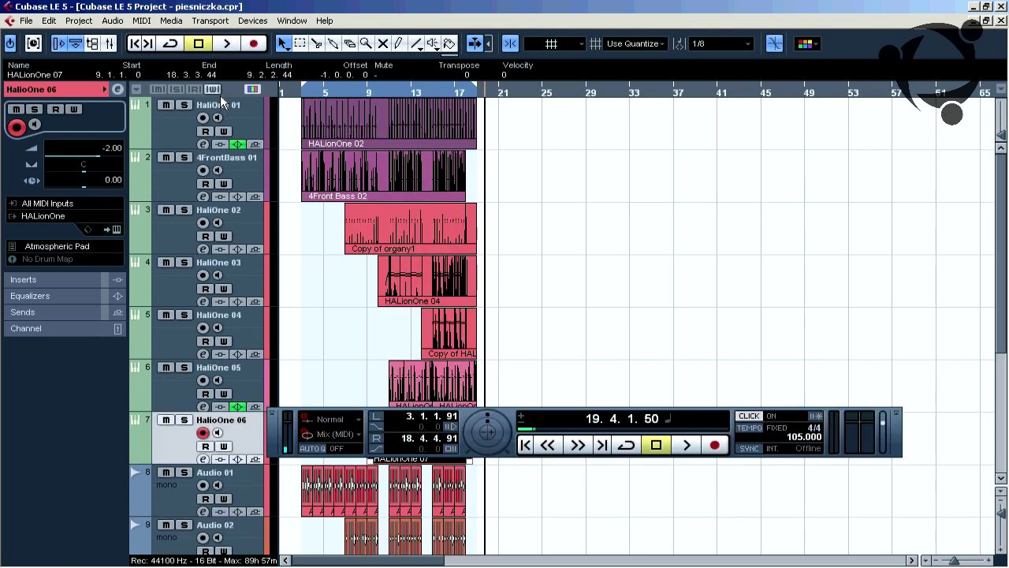
Rename the first track Drum and the second track Bass
left_click(221, 112)
type("Drum")
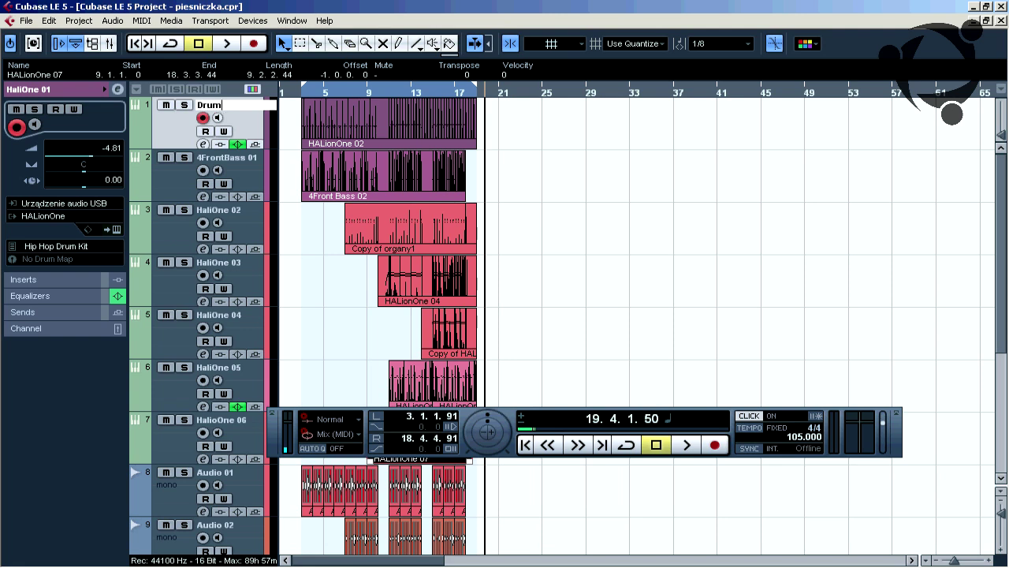
key("Return")
double_click(221, 157)
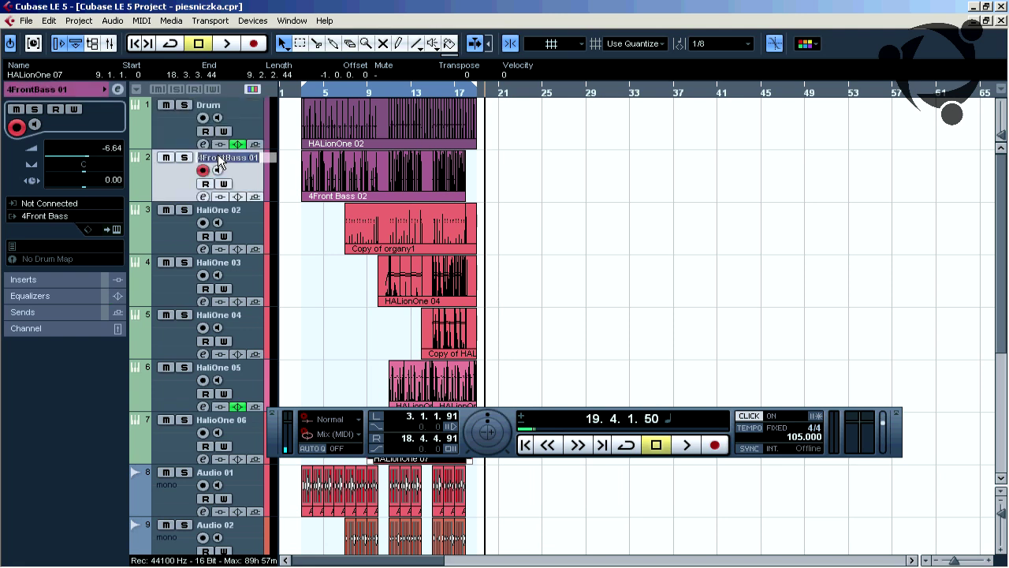
type("Bass")
key("Return")
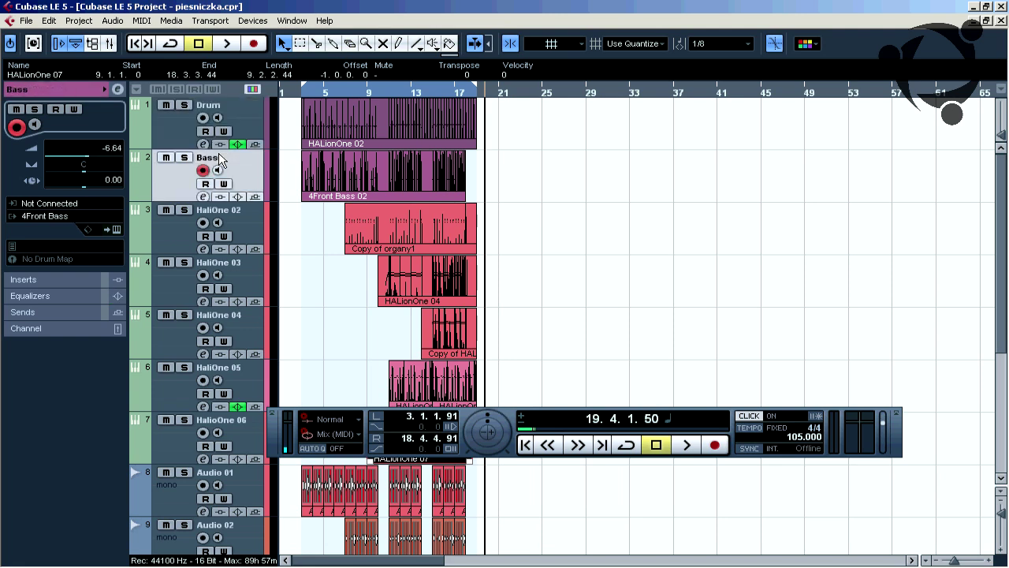
Rename the HaliOne 02 track organ staccato
double_click(218, 211)
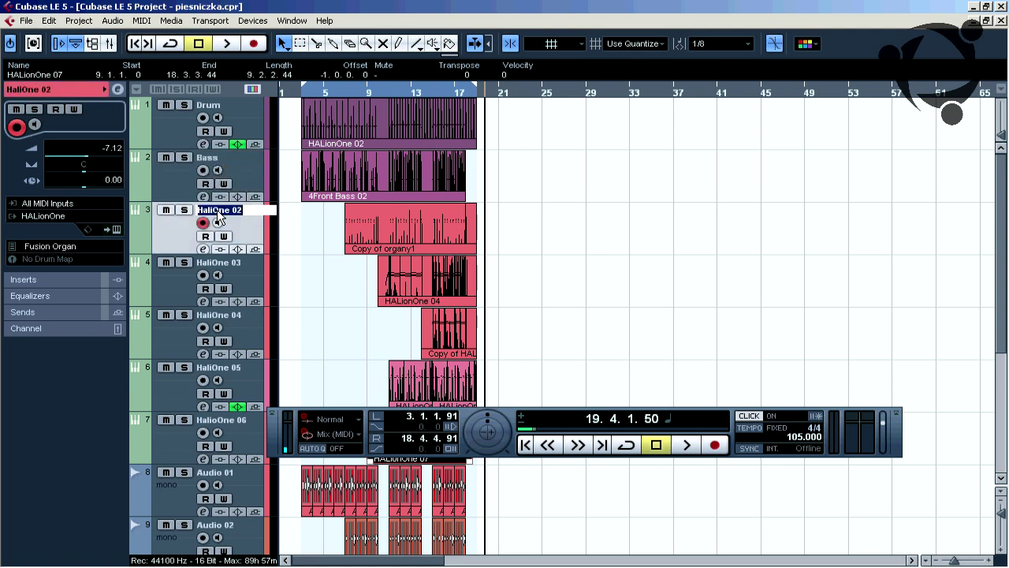
type("organ ")
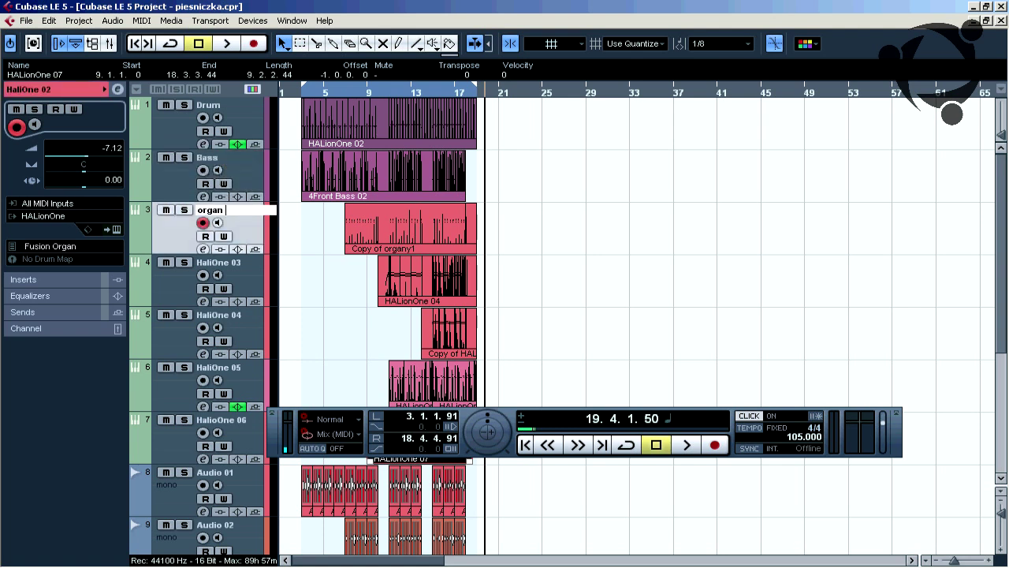
type("staccato")
key("Return")
Rename HaliOne 03 as organ 1 and HaliOne 04 as organ wysoki
double_click(223, 263)
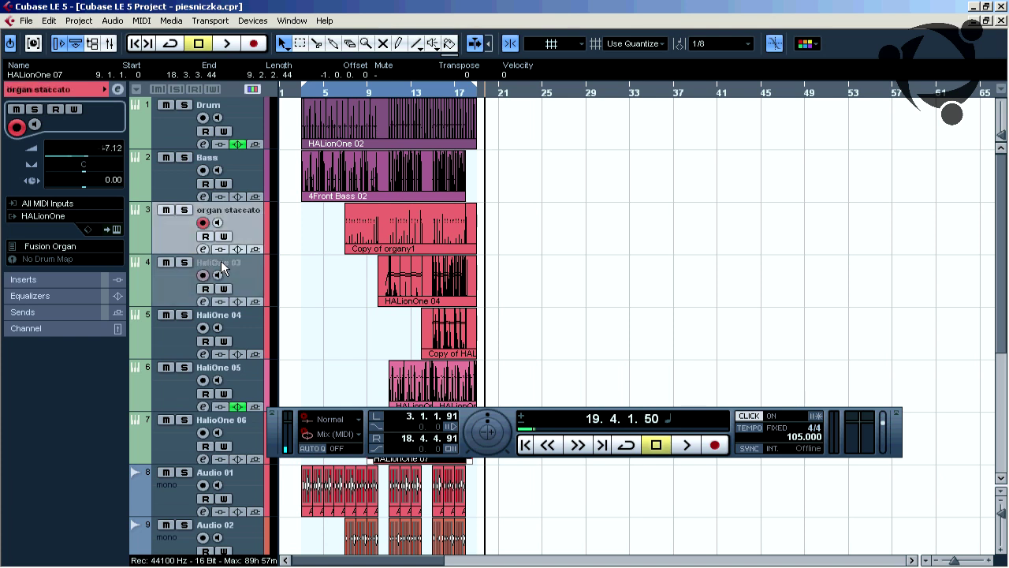
type("organ 1")
key("Tab")
type("organ wysoki")
key("Return")
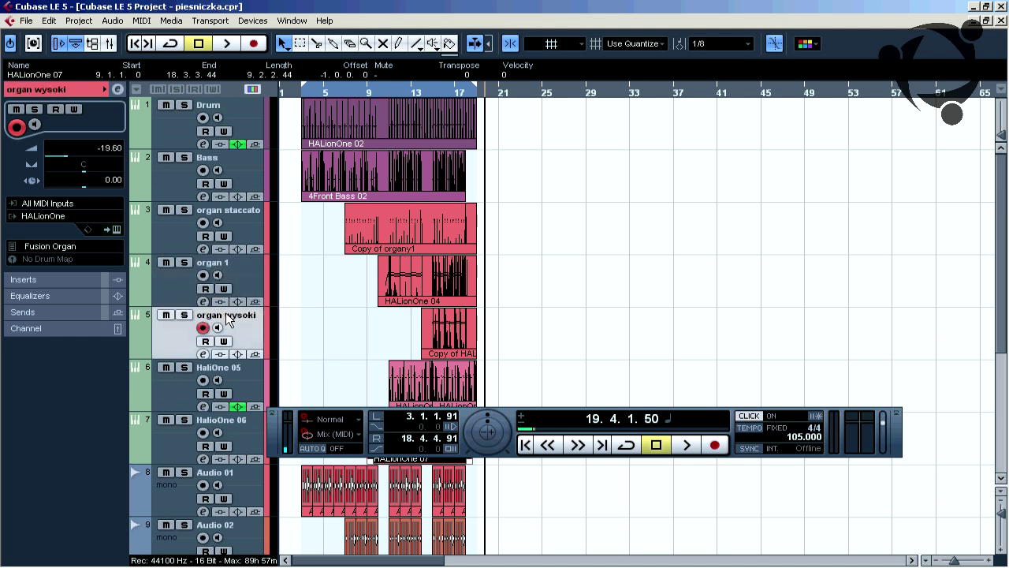
Rename the remaining tracks LEAD, piu piu, Gitara niska, Gitara wysoka, rytm drive, drop and pauzy, and the group channel gitara rytm
scroll(226, 319, "down", 2)
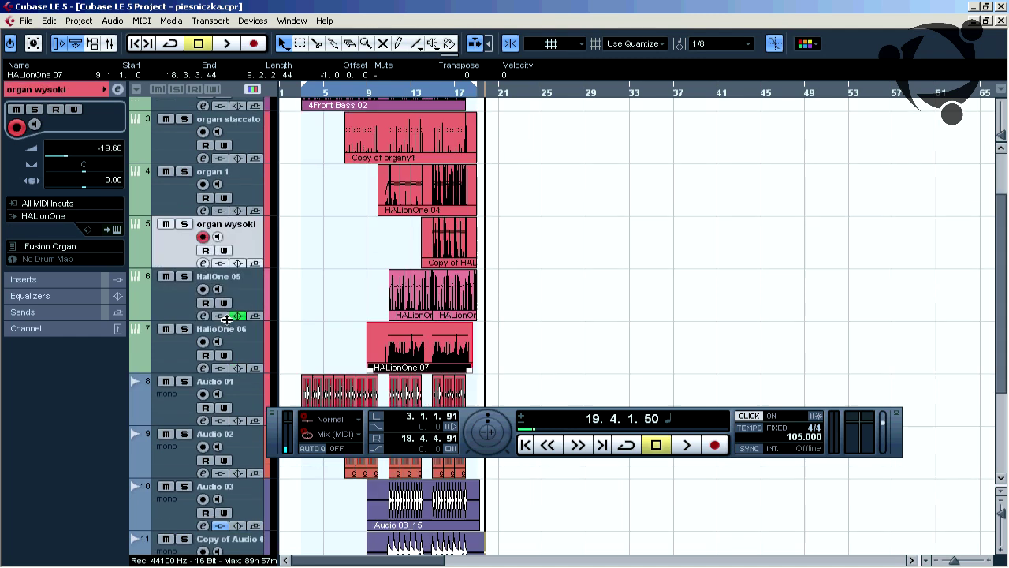
double_click(220, 278)
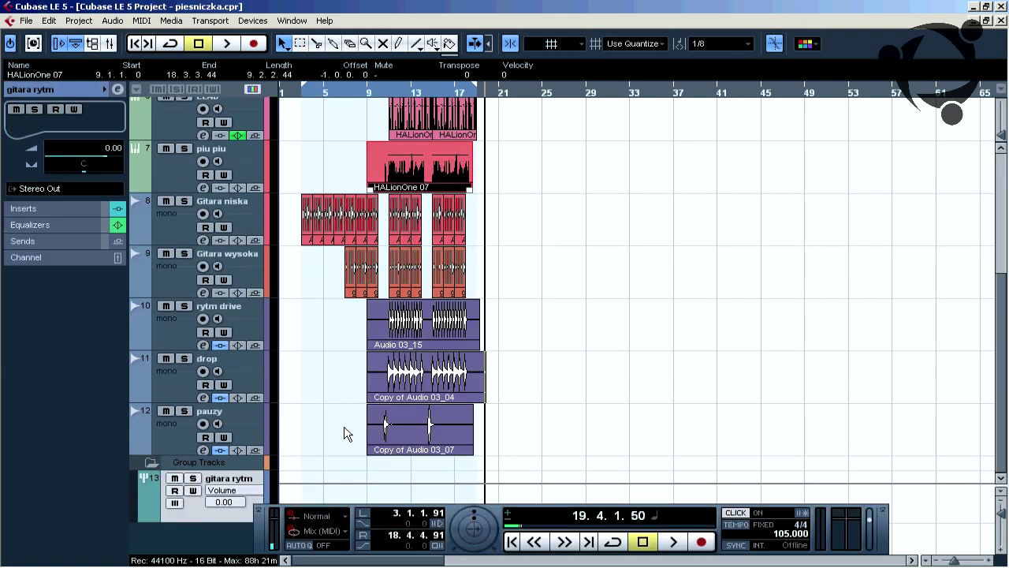
Recolour the Drum track light blue, organ staccato violet, organ 1 orange and organ wysoki dark purple
scroll(295, 417, "up", 6)
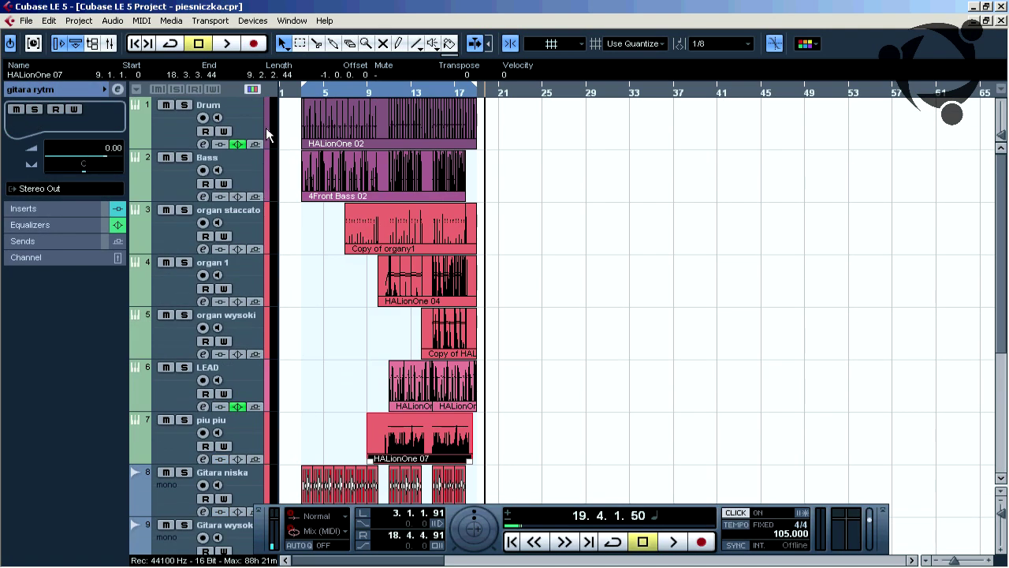
left_click(266, 134)
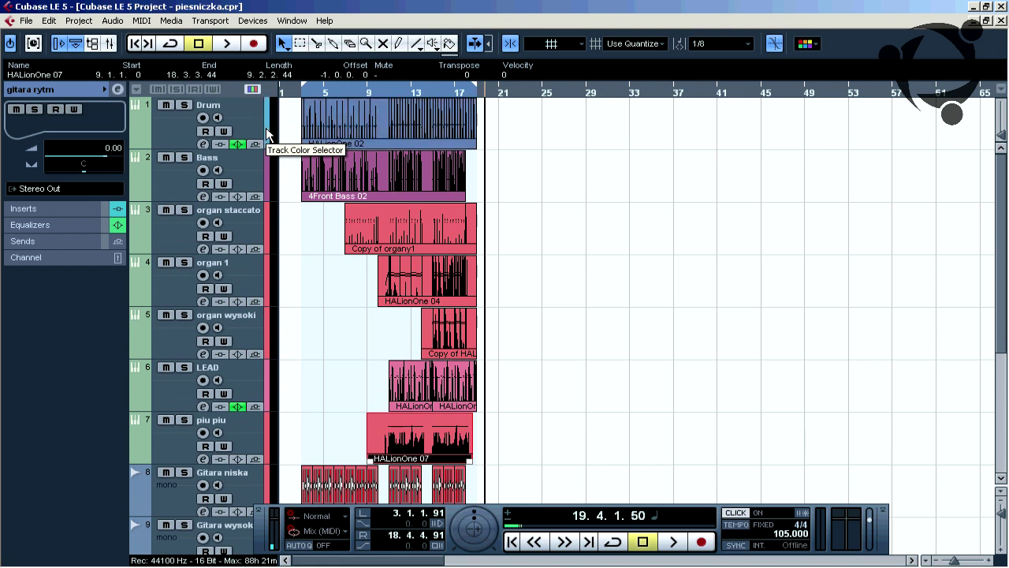
left_click(266, 227)
left_click(265, 282)
left_click(265, 281)
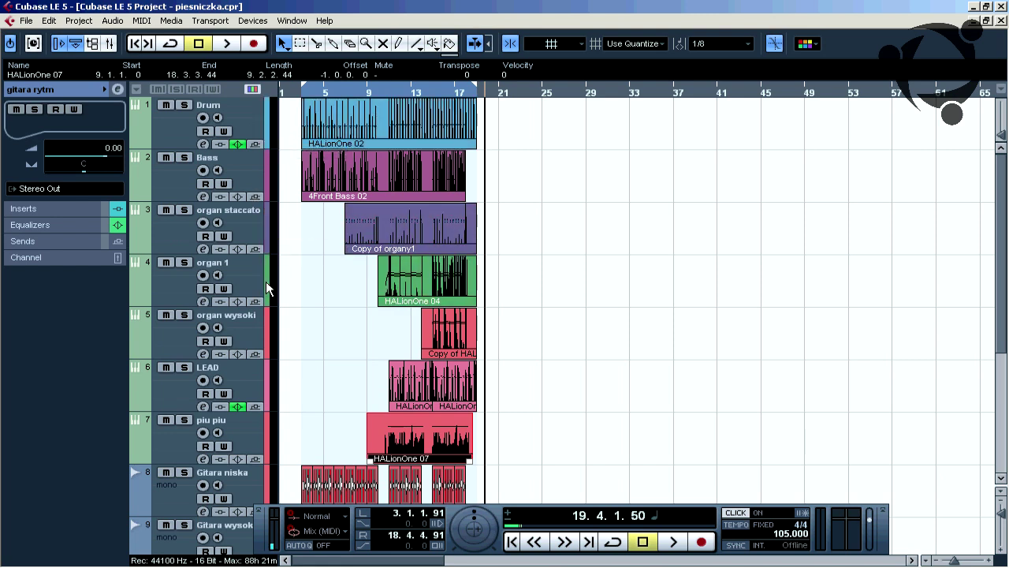
left_click(266, 282)
left_click(265, 336)
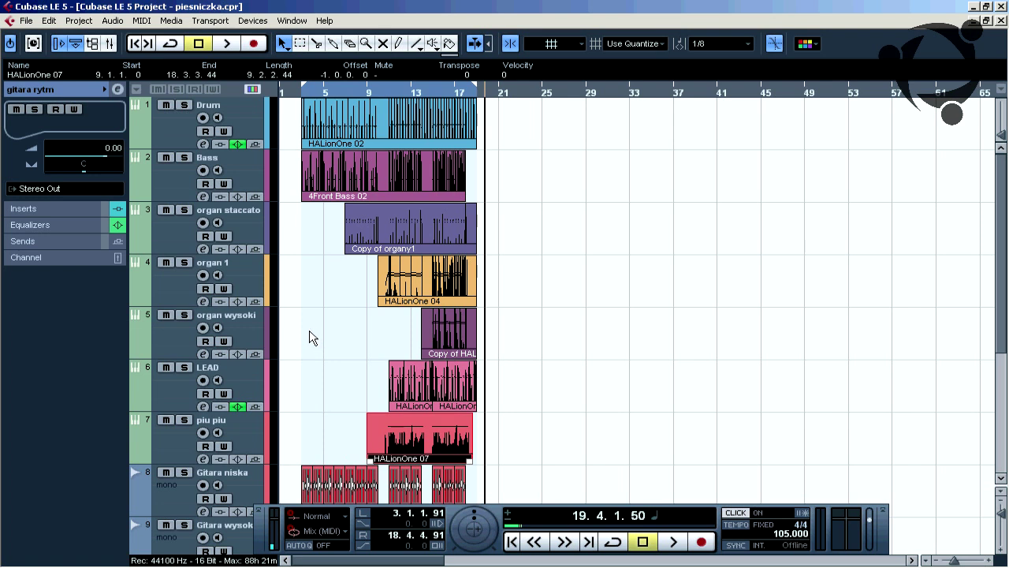
Add a folder track named sekcja ryymiczna and move the Bass and Drum tracks into it
right_click(166, 135)
mouse_move(186, 147)
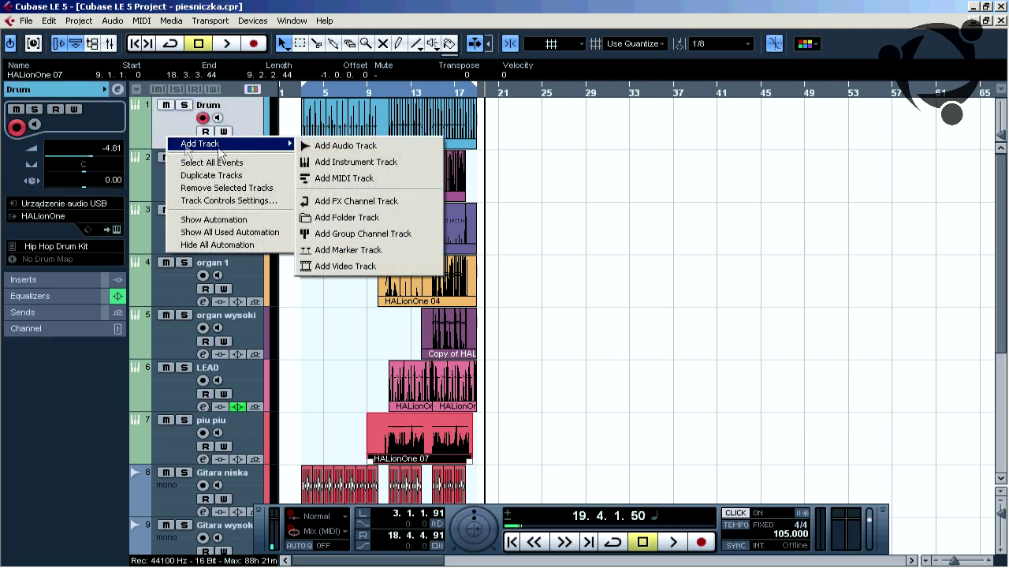
left_click(372, 218)
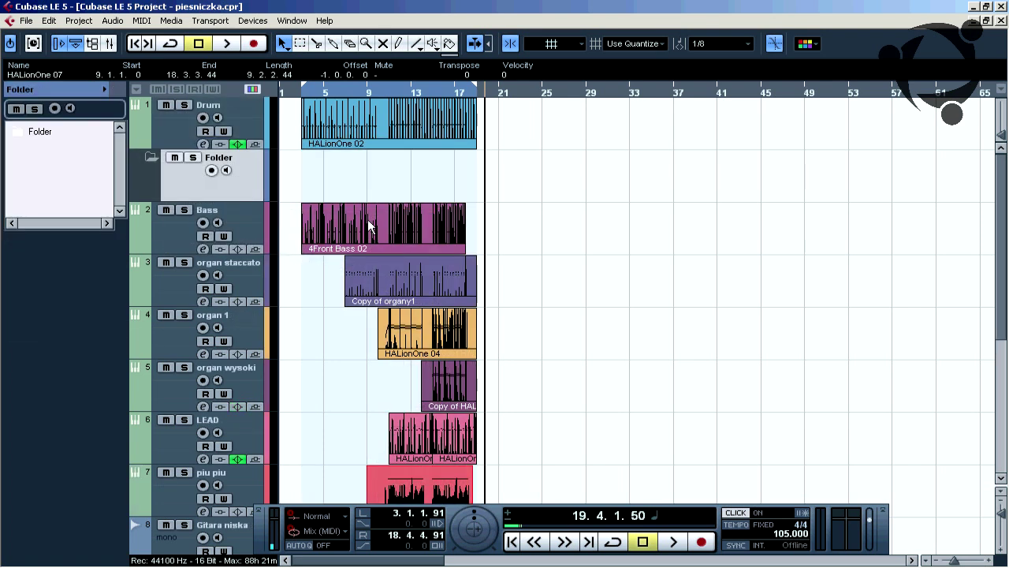
double_click(220, 158)
type("sekcja ryymiczna")
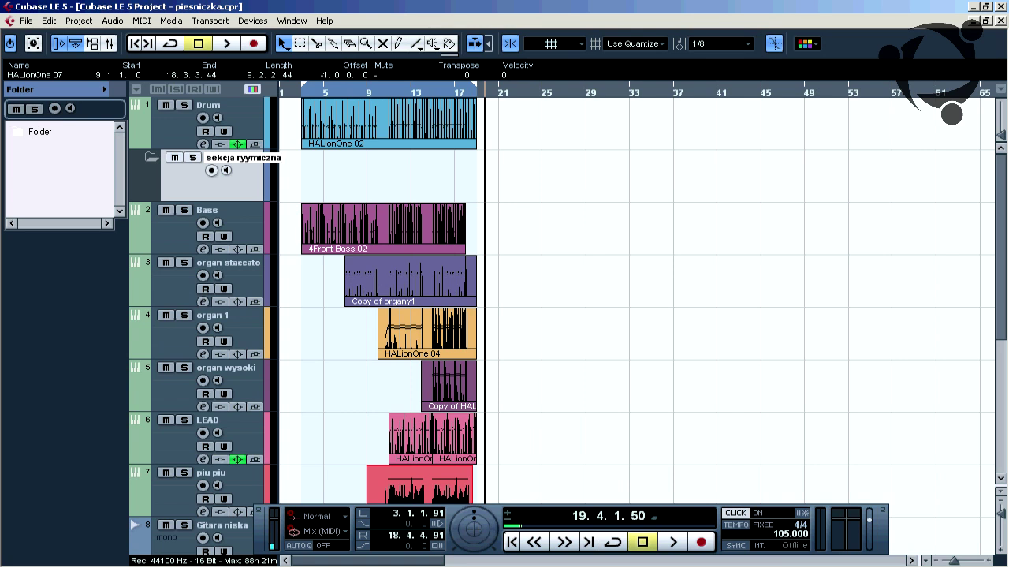
key("Return")
left_click_drag(168, 237, 183, 171)
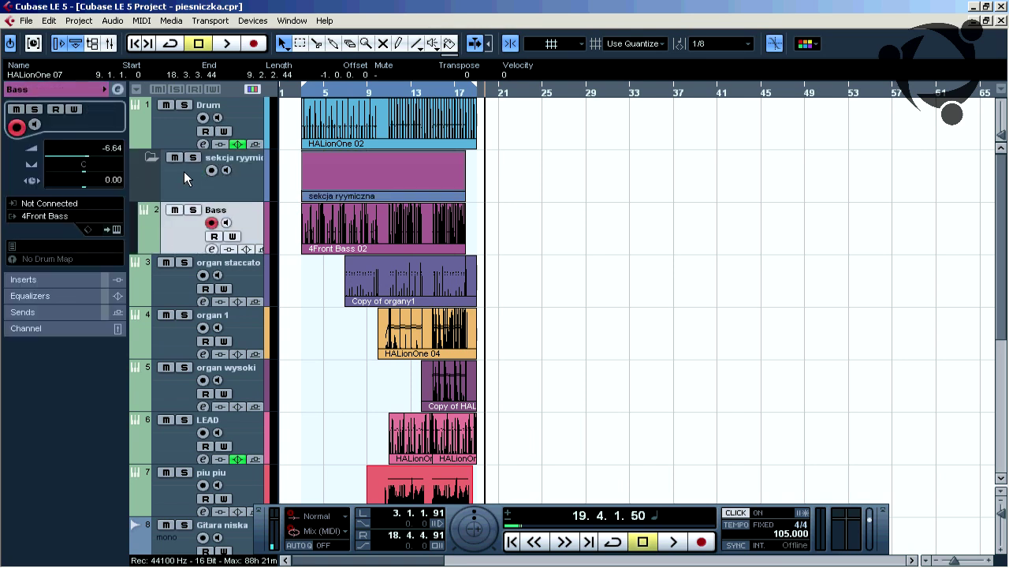
left_click_drag(179, 126, 193, 170)
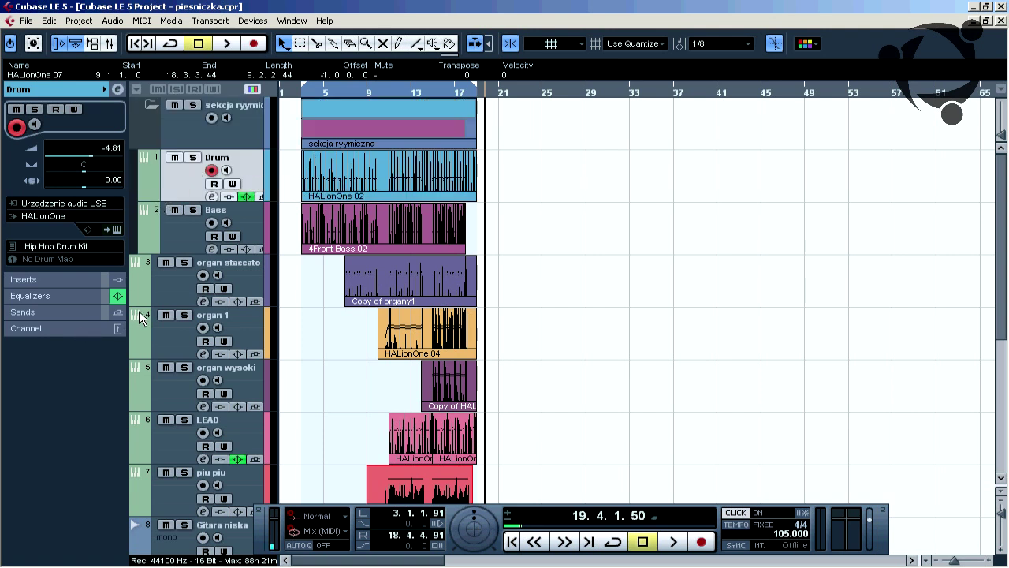
Add a folder track below organ staccato and name it key
right_click(174, 290)
mouse_move(236, 296)
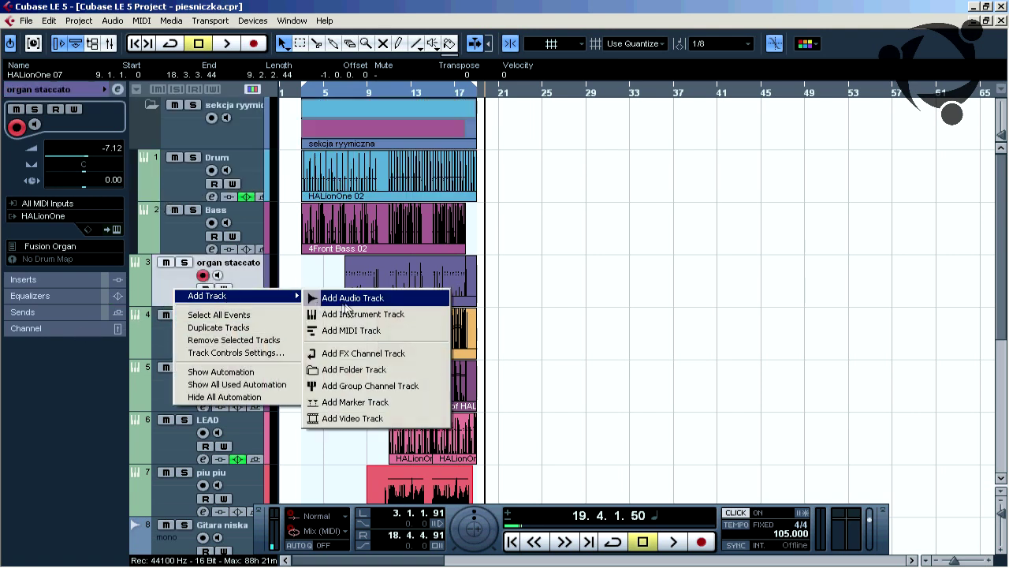
left_click(370, 369)
double_click(218, 315)
type("key")
key("Return")
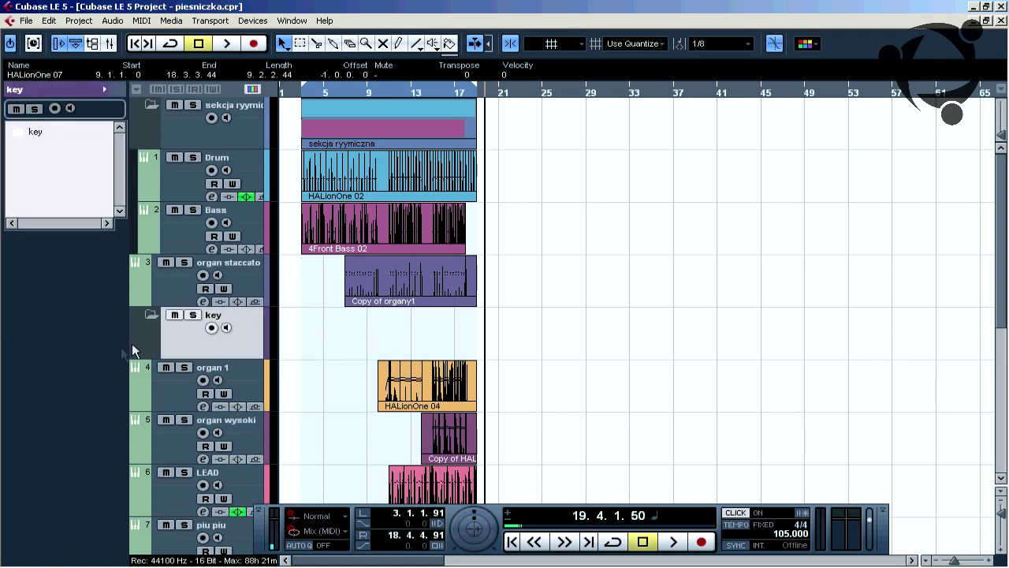
Move organ 1, organ wysoki, LEAD, piu piu and organ staccato into the key folder, and collapse both folders
scroll(127, 342, "down", 2)
left_click_drag(166, 464, 178, 248)
left_click_drag(177, 437, 178, 248)
left_click_drag(168, 455, 189, 246)
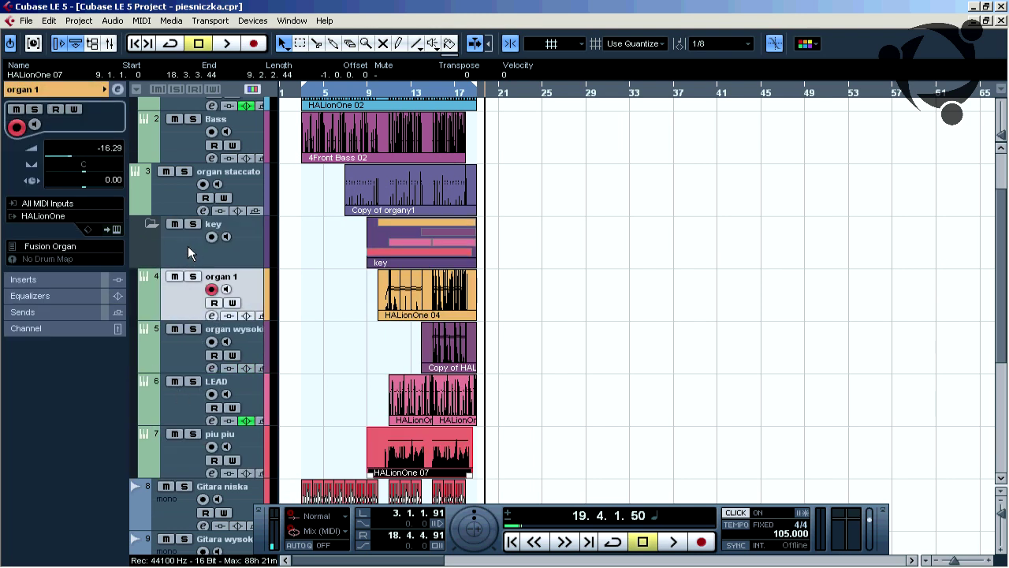
scroll(154, 178, "up", 2)
left_click(142, 105)
left_click(153, 209)
left_click_drag(166, 189, 164, 211)
Add a folder track below Gitara niska and name it Gitary
right_click(164, 212)
mouse_move(221, 241)
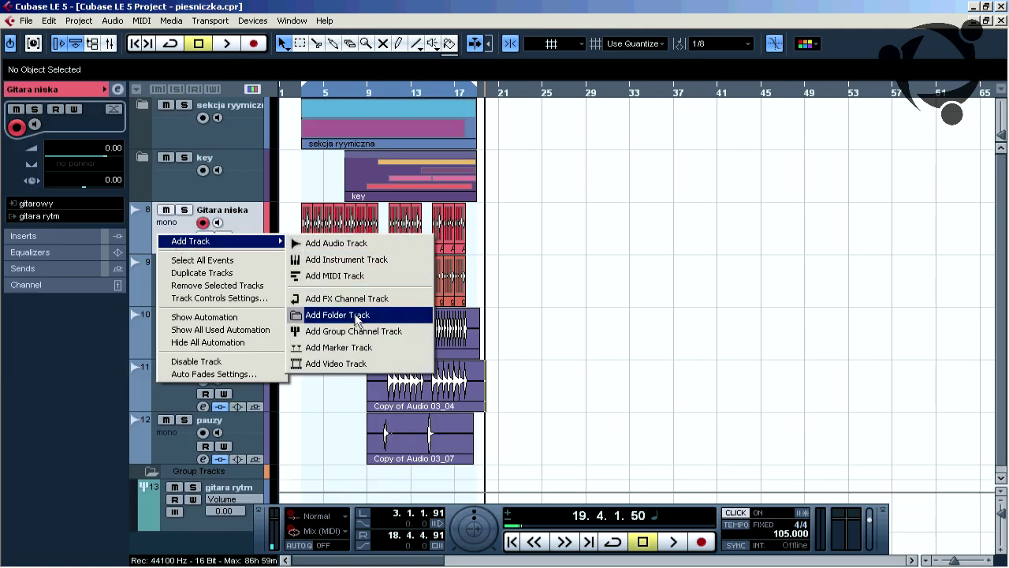
left_click(347, 376)
type("Gitary")
key("Return")
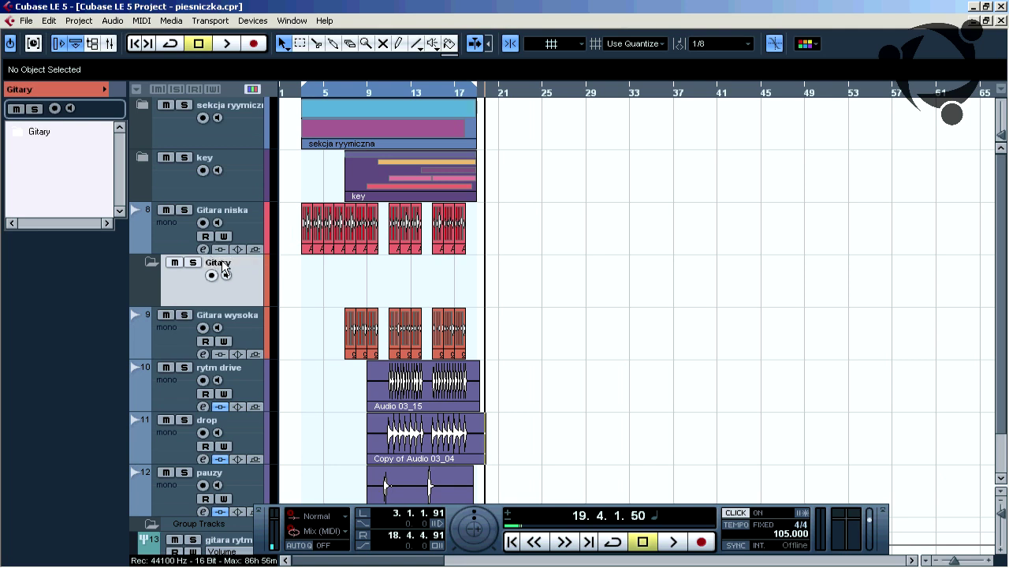
Move all guitar tracks and the gitara rytm group channel into the Gitary folder and collapse it
scroll(68, 326, "down", 1)
left_click_drag(182, 431, 183, 215)
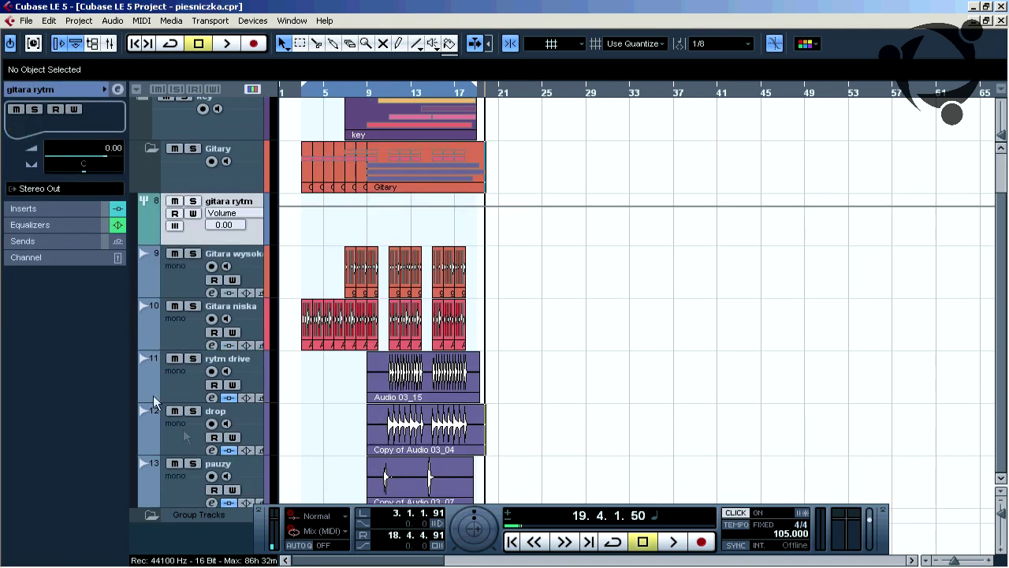
left_click(151, 148)
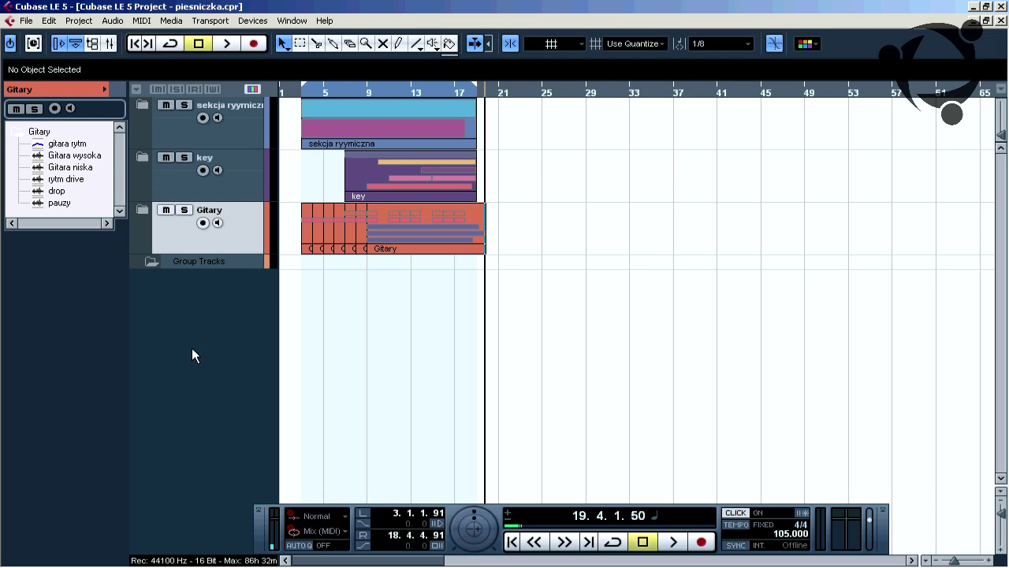
Open the mixer and set the Gitara wysoka and Gitara niska channels to the 'Can Hide' state
key("F3")
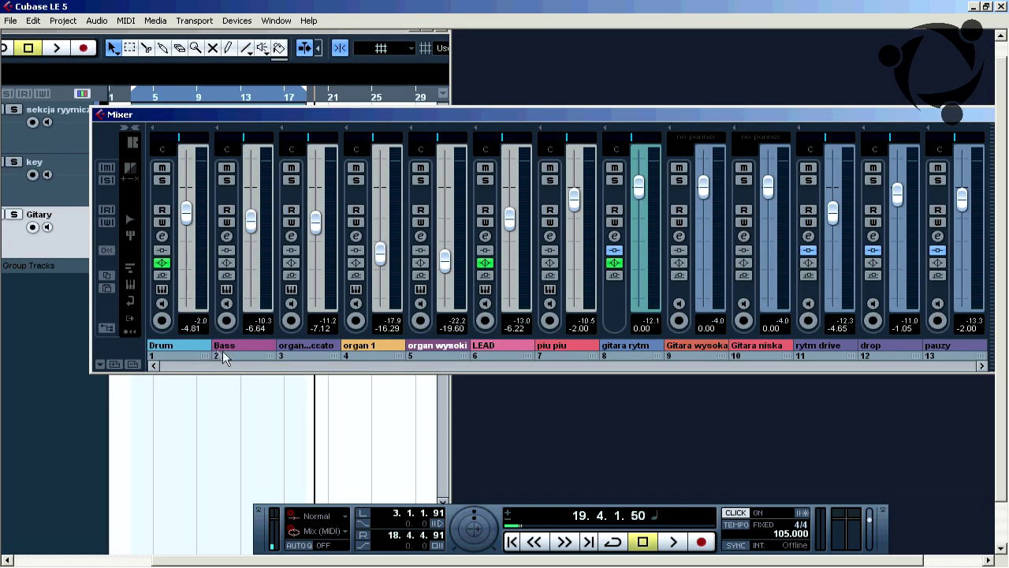
left_click_drag(405, 117, 326, 113)
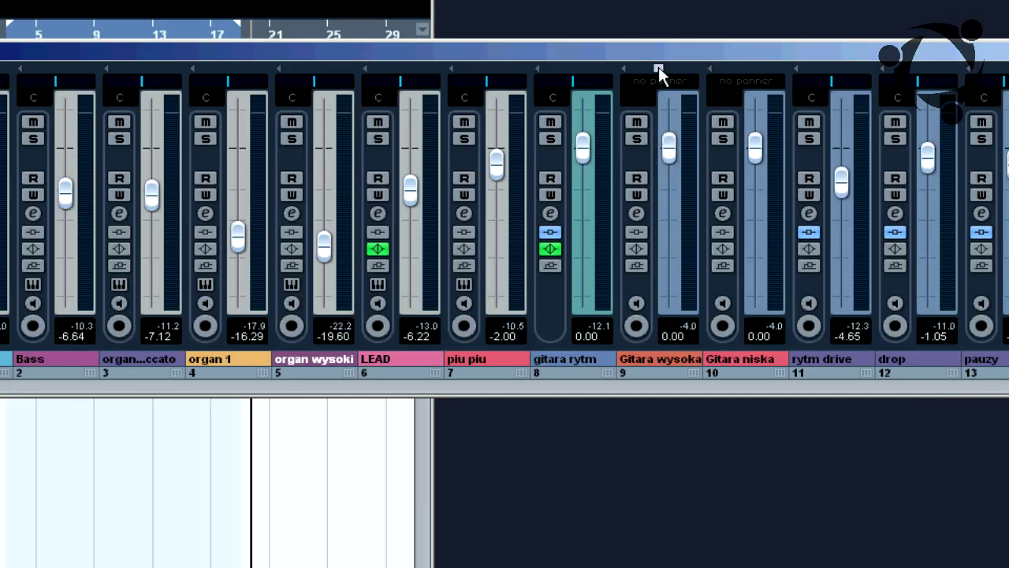
key("ctrl")
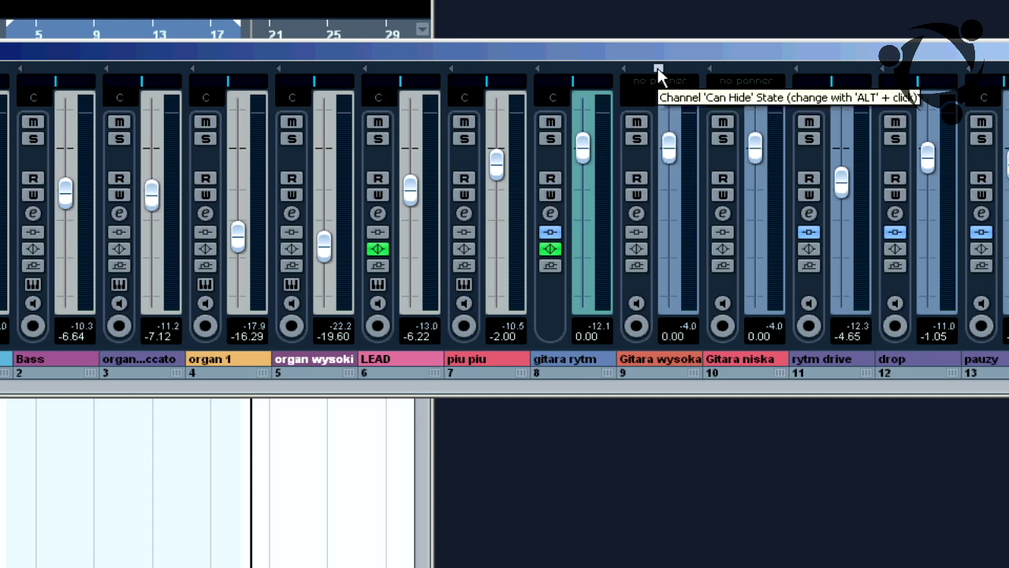
left_click(658, 69)
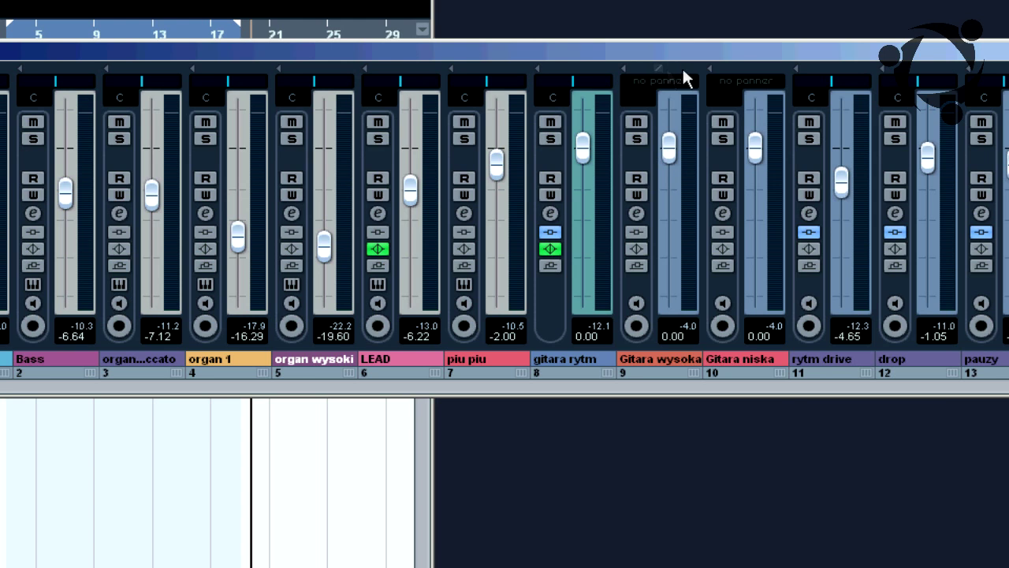
left_click(746, 69)
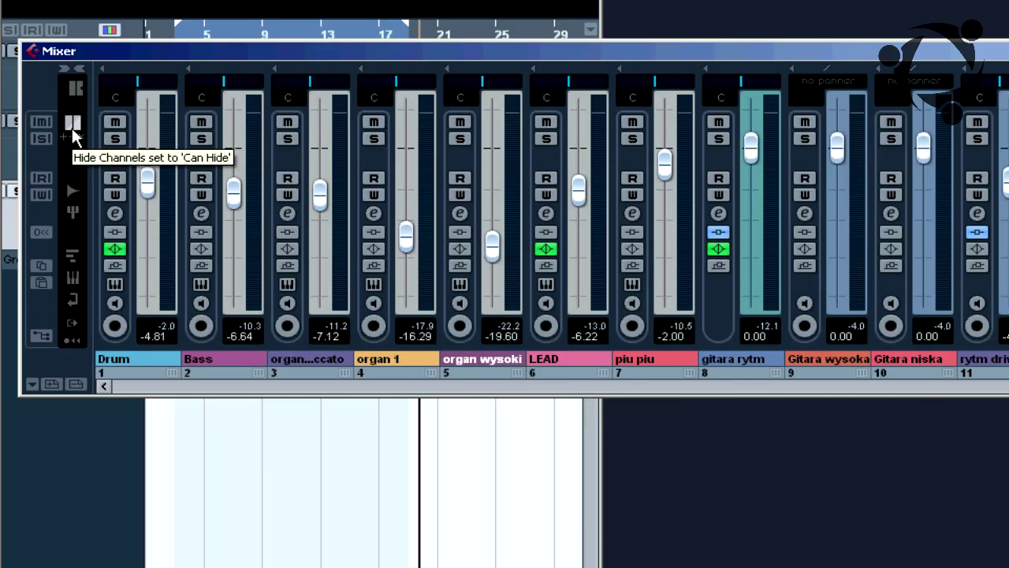
Hide the mixer channels set to 'Can Hide' and bring them back into view
key("ctrl")
left_click(72, 124)
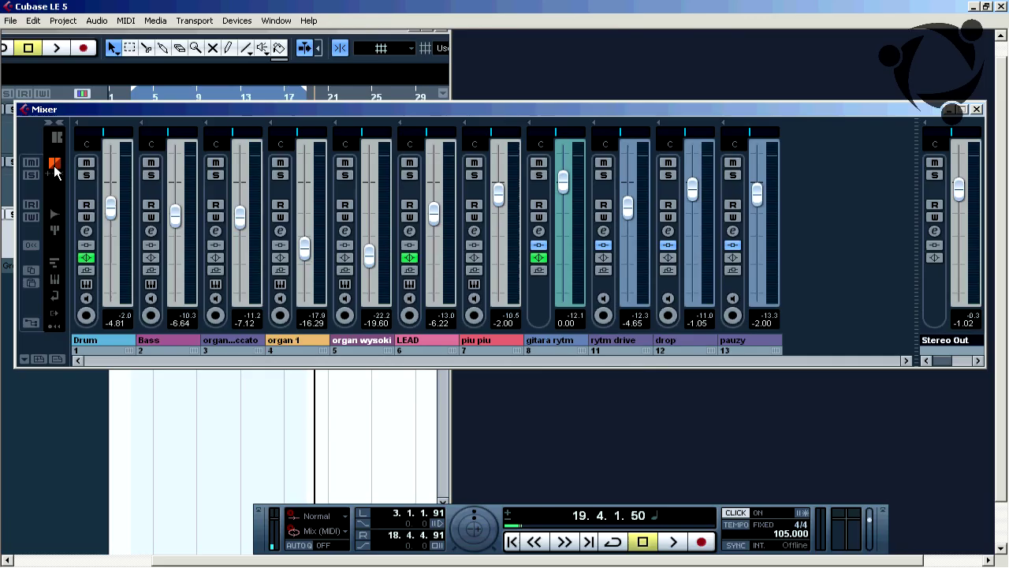
left_click(72, 124)
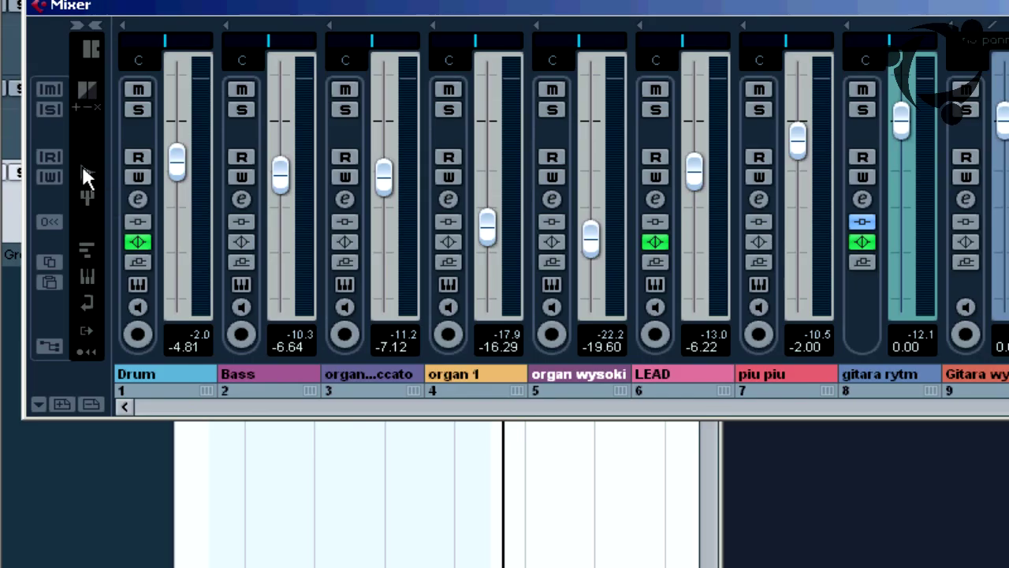
Hide and show again the audio, group and instrument channel types in the mixer, one type at a time
left_click(84, 172)
left_click(85, 175)
left_click(82, 201)
left_click(83, 201)
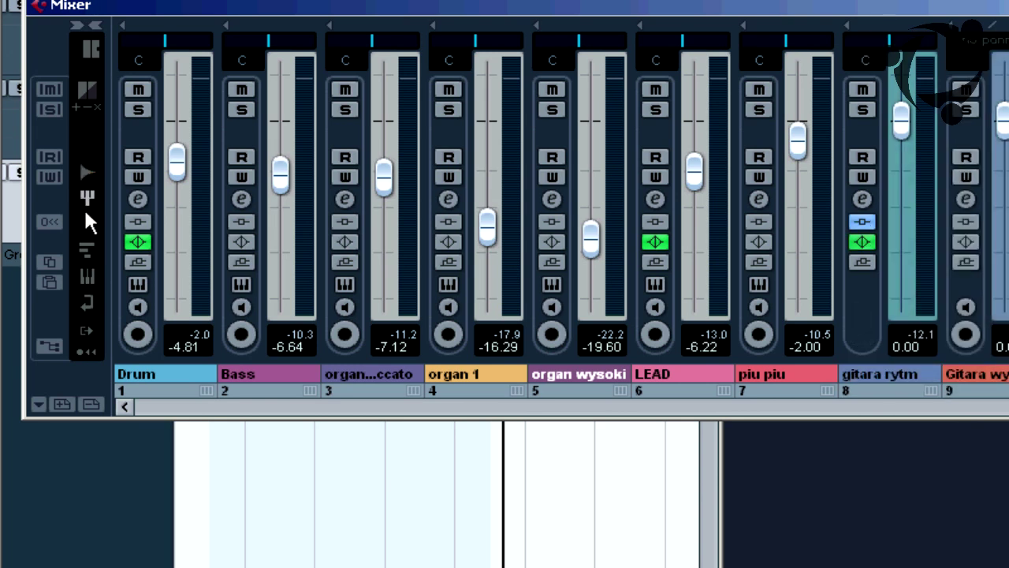
left_click(86, 275)
left_click(86, 275)
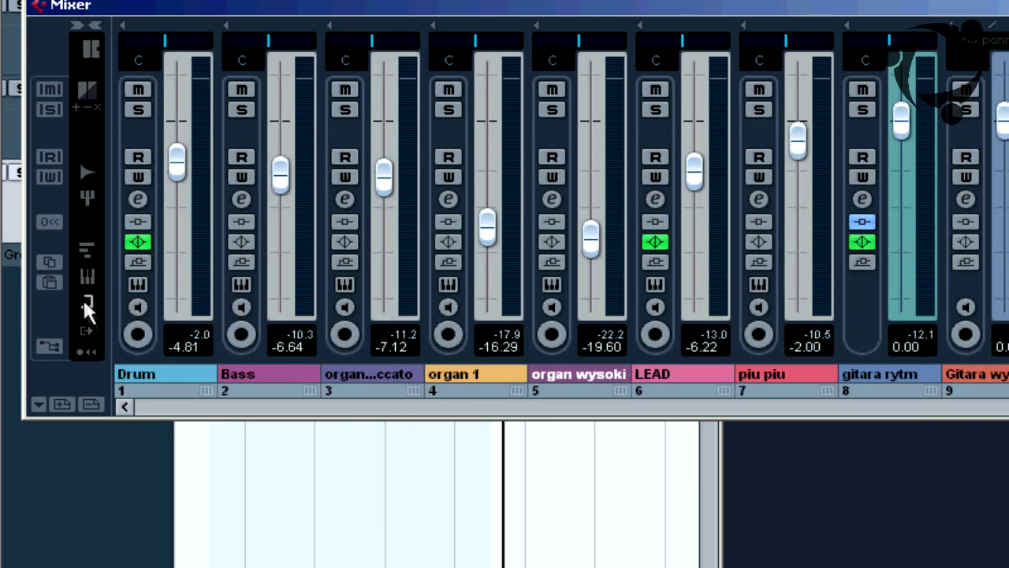